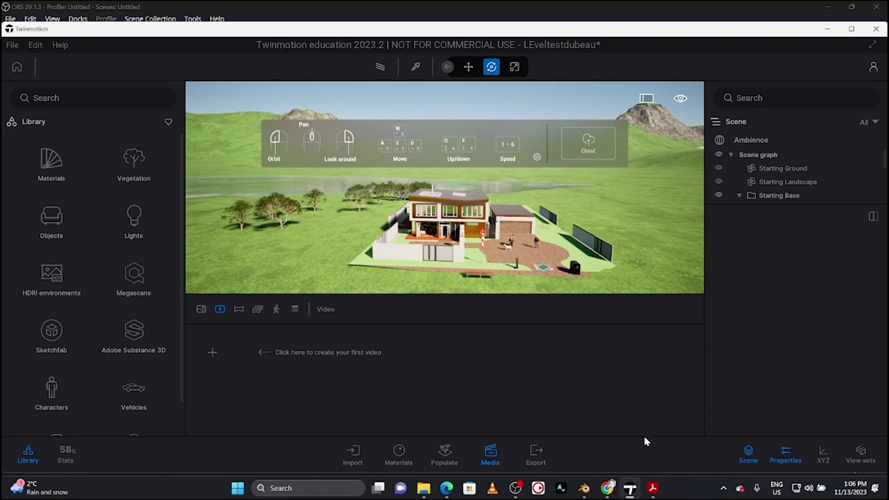
- Hide the navigation help overlay and create a new video starting with a distant overview of the house and surrounding landscape
left_click(872, 46)
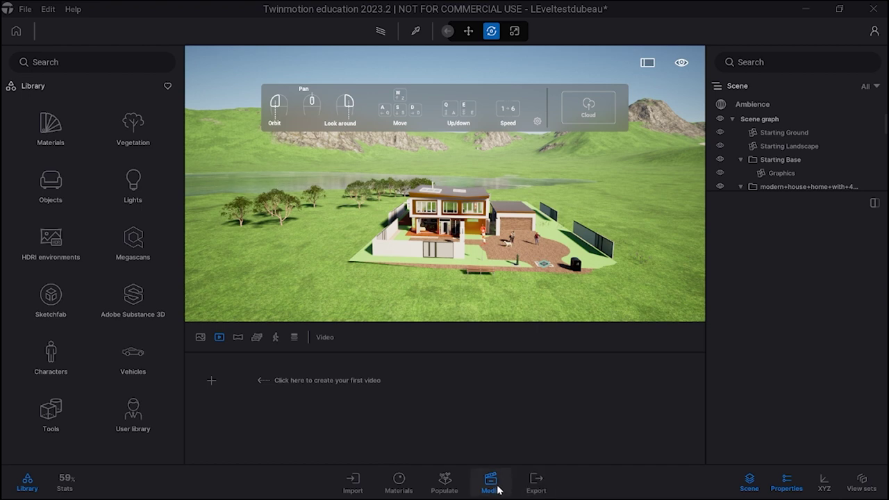
scroll(469, 278, "down", 3)
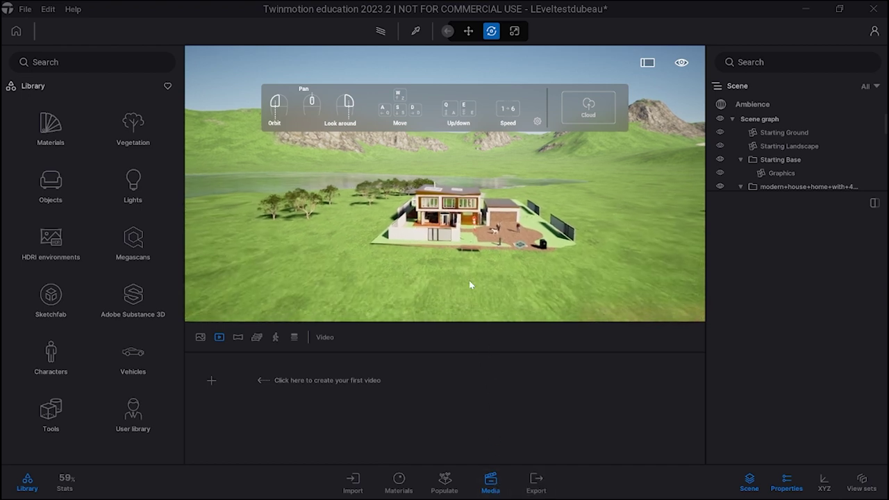
right_click_drag(501, 250, 501, 263)
scroll(459, 229, "up", 1)
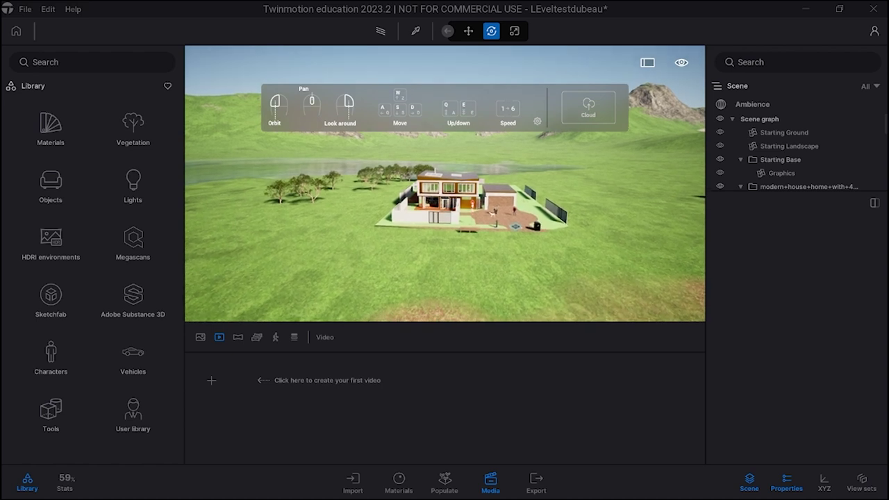
left_click_drag(501, 278, 502, 282)
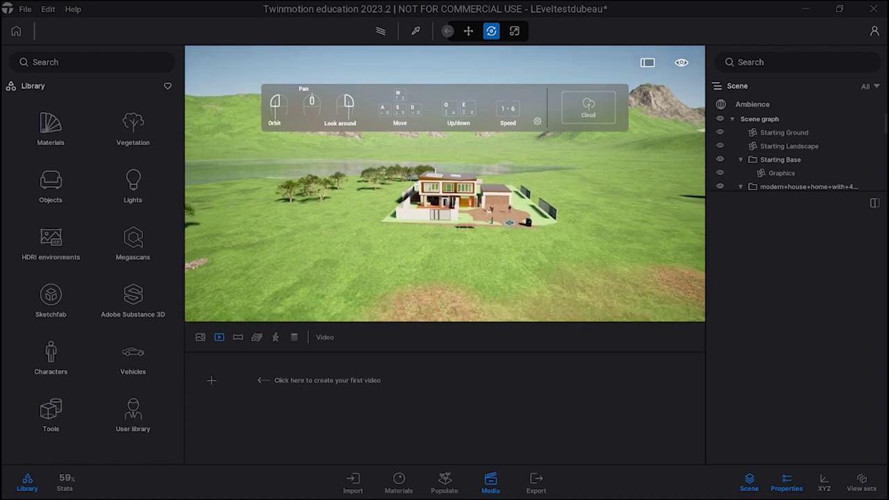
key("s")
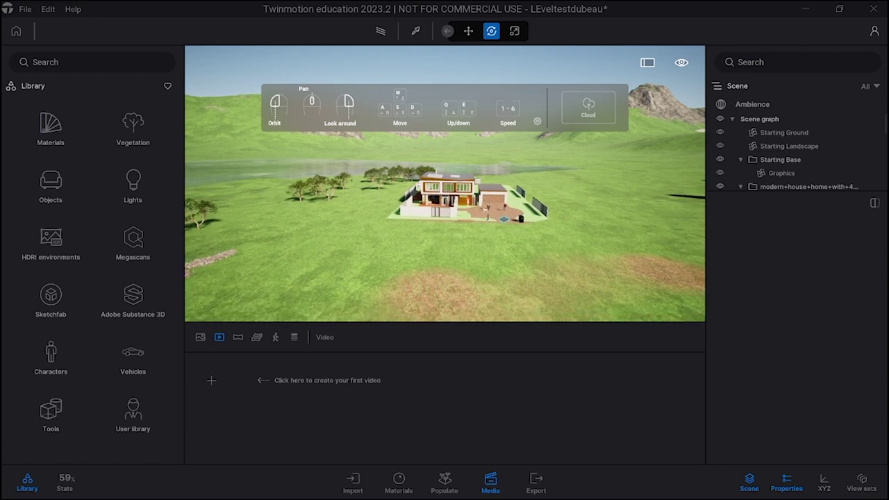
left_click(537, 123)
left_click(468, 372)
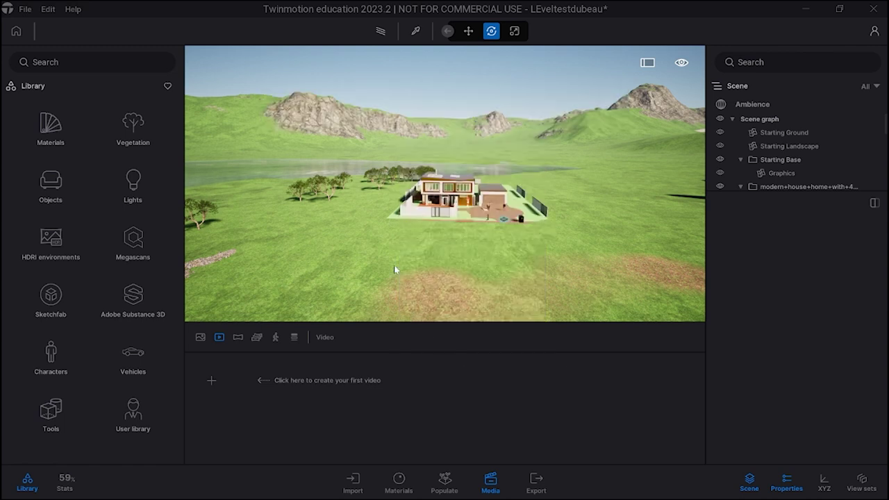
left_click(211, 383)
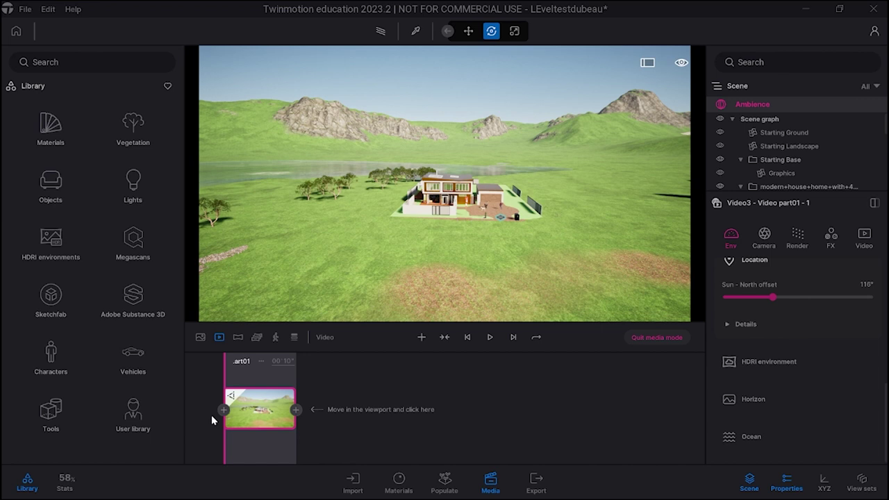
- Play the single-keyframe video and return the playhead to its start
mouse_move(250, 414)
left_click(490, 338)
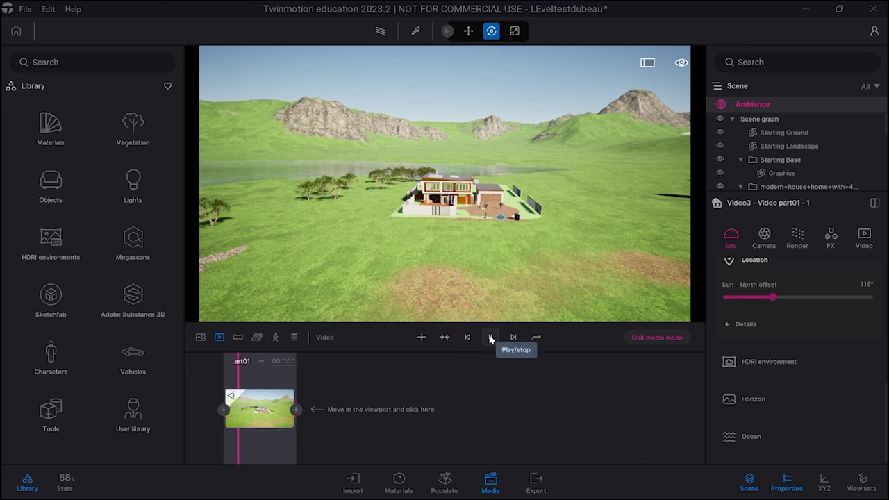
left_click_drag(241, 364, 219, 361)
- Add a second keyframe to the first video part, framing the paved driveway, people, dog and garage up close
scroll(527, 229, "up", 3)
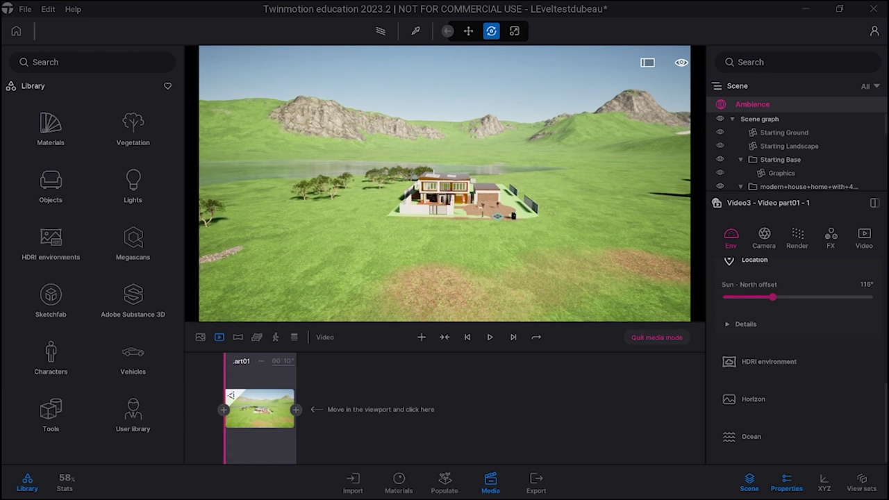
scroll(561, 216, "up", 4)
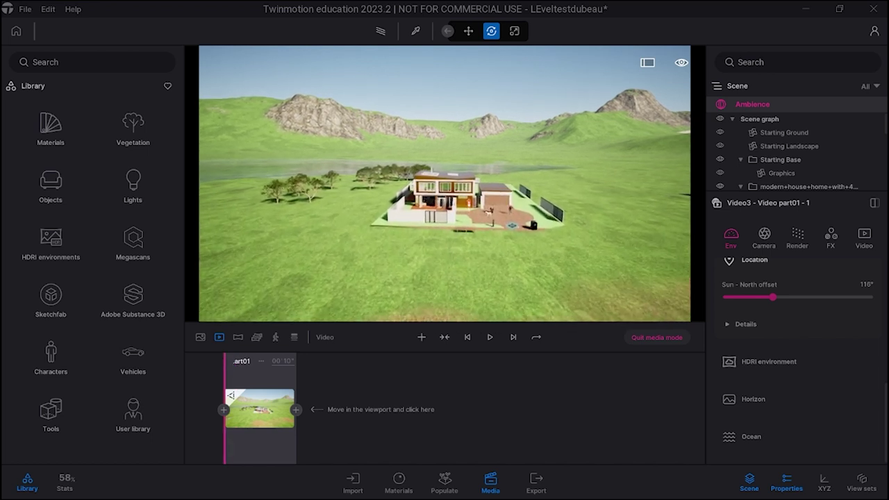
key("w")
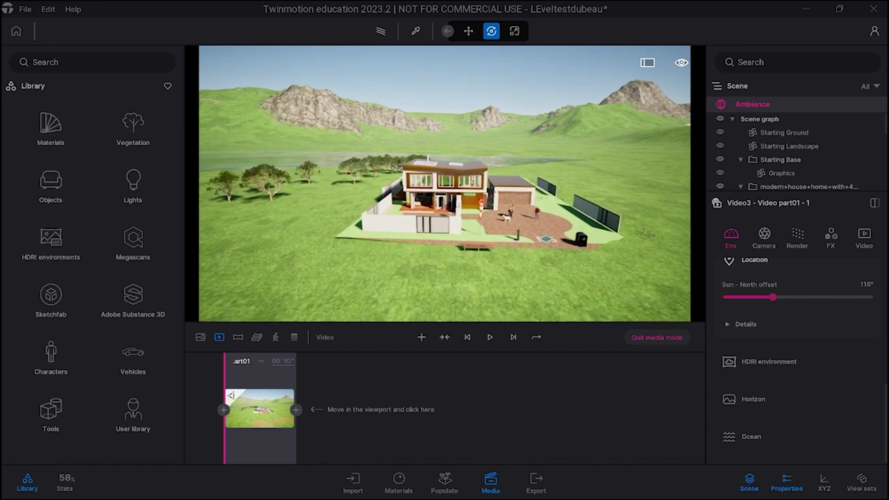
key("w")
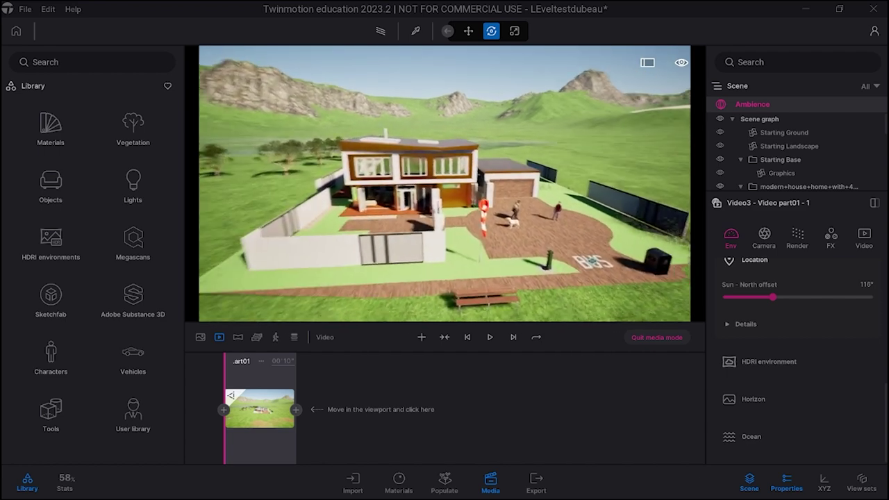
key("w")
key("d")
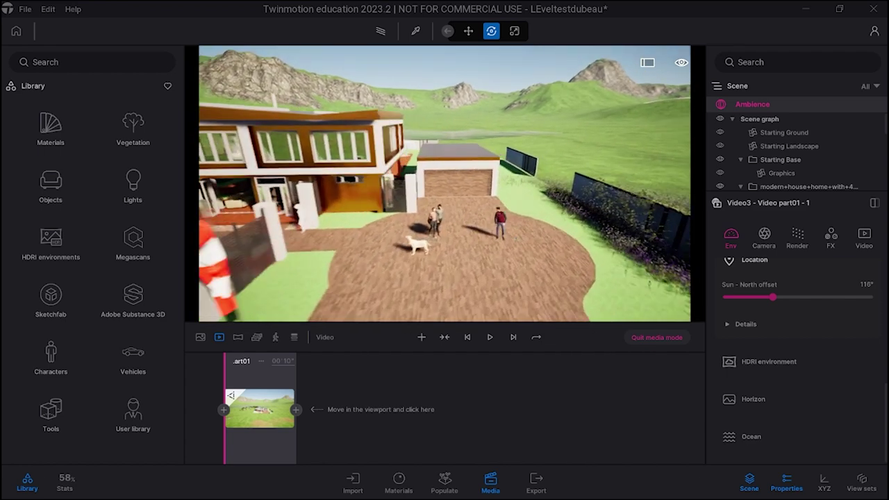
left_click(296, 410)
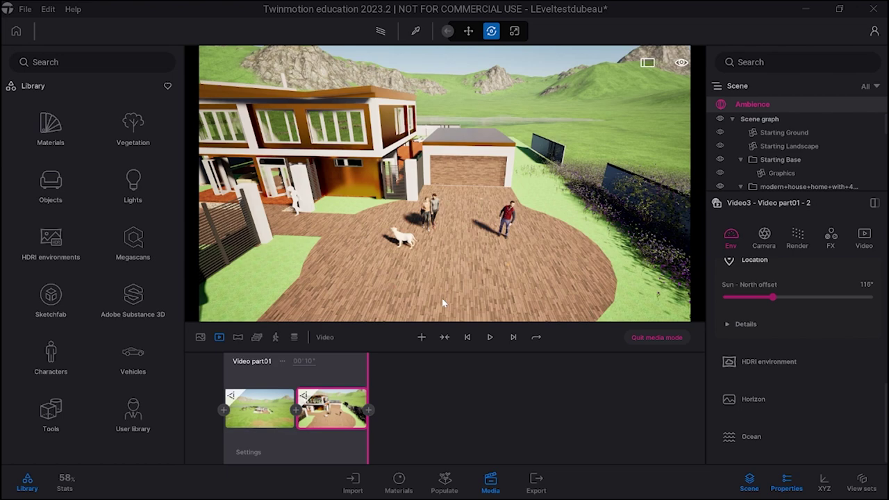
- Add a third keyframe to the first video part, framing the front terrace and open entrance doors inside the gate
scroll(442, 298, "up", 3)
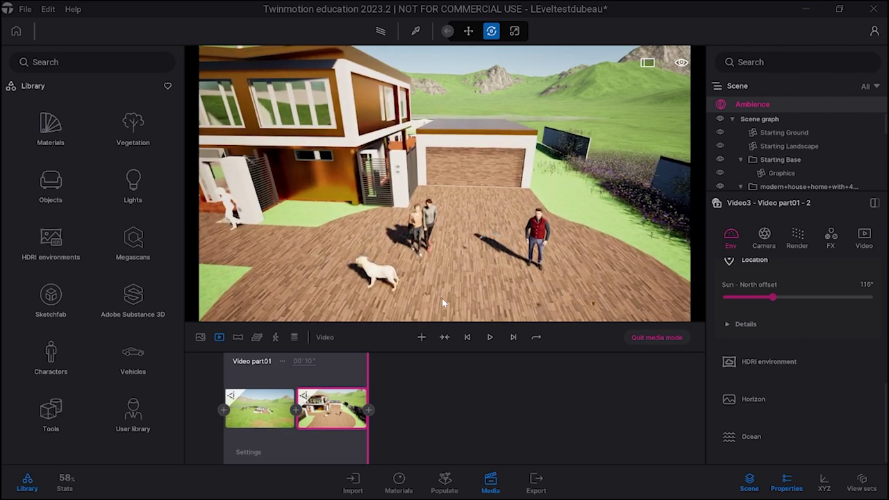
scroll(442, 298, "down", 3)
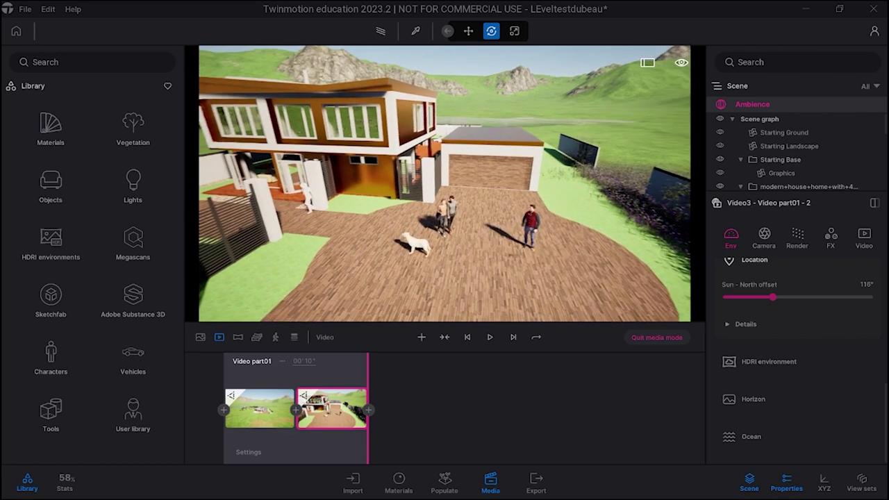
key("w")
right_click_drag(442, 298, 303, 298)
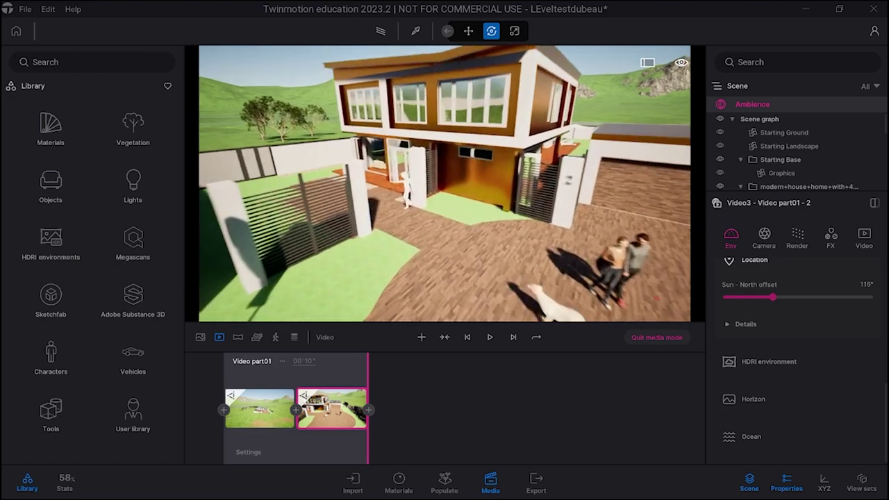
key("w")
key("a")
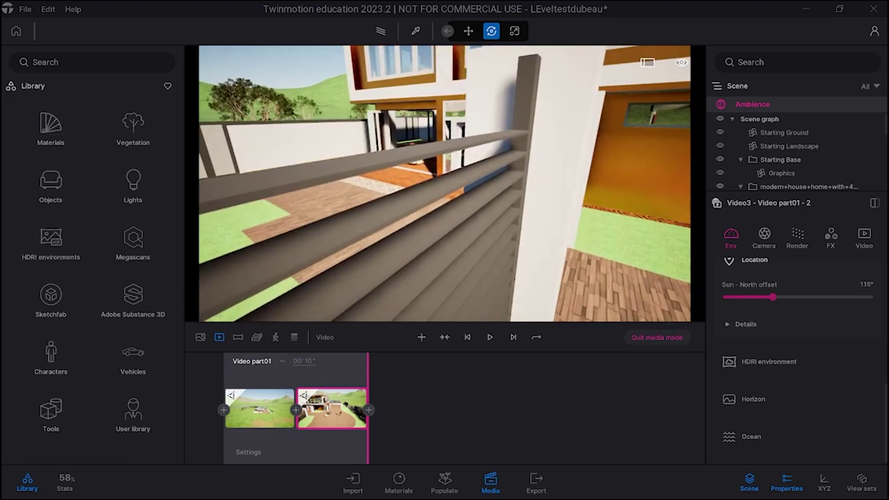
key("q")
key("e")
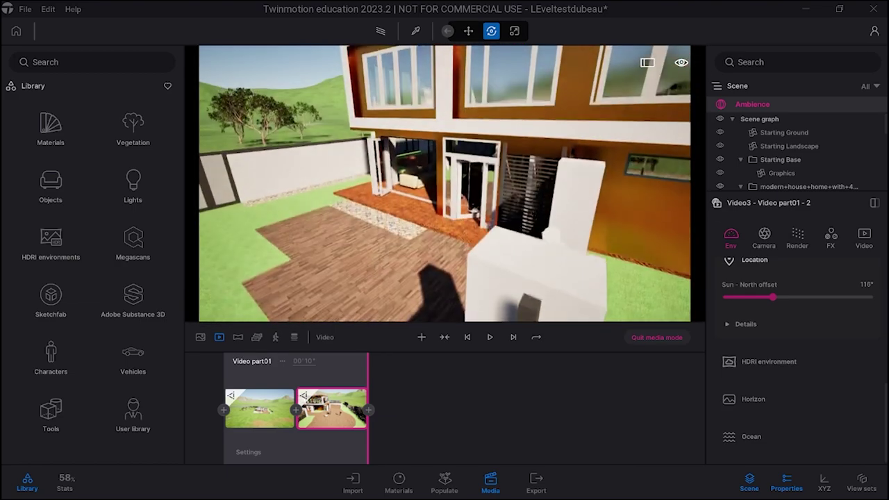
key("w")
key("e")
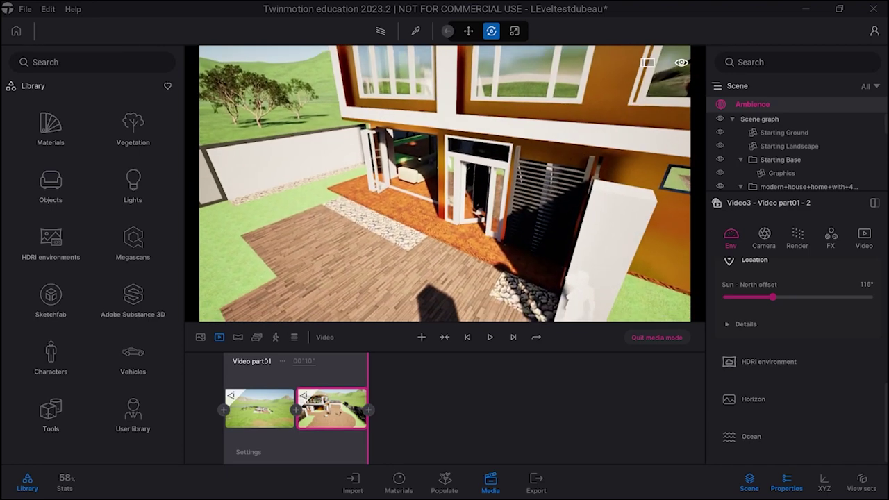
scroll(442, 298, "up", 5)
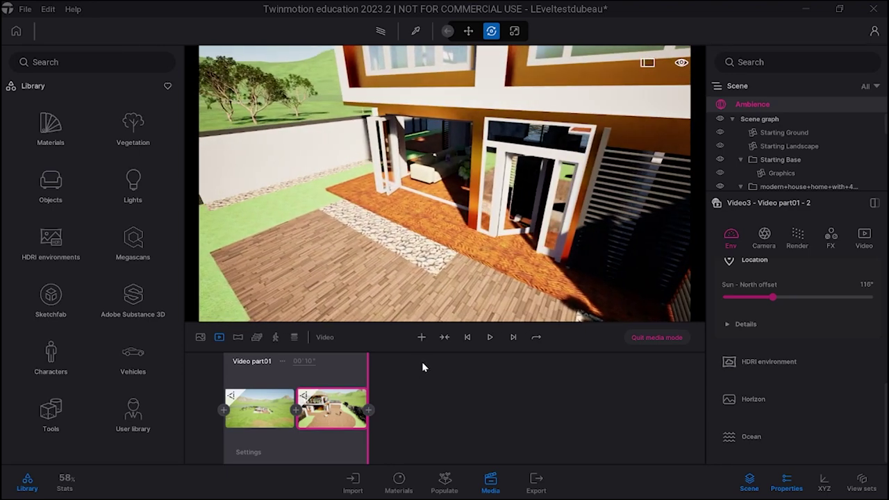
left_click(369, 411)
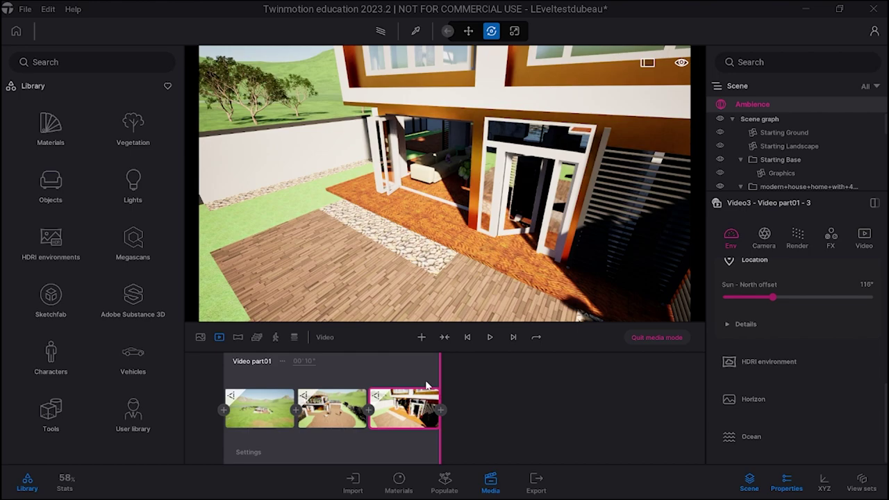
- Preview the camera move of the first video part from its start and stop the playback
left_click_drag(389, 363, 470, 366)
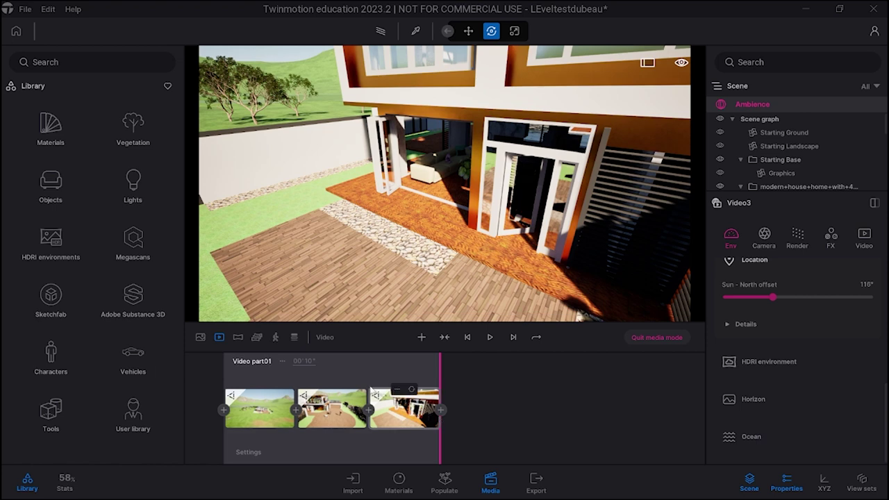
left_click(262, 379)
left_click(489, 336)
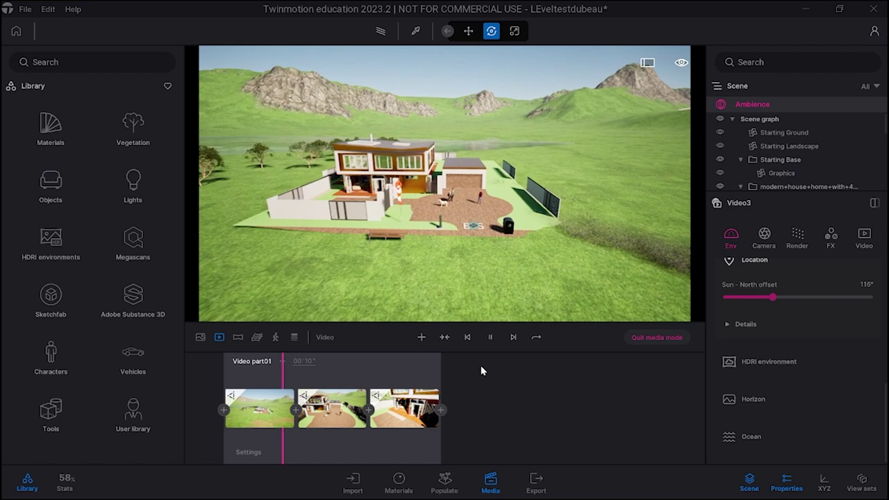
key("space")
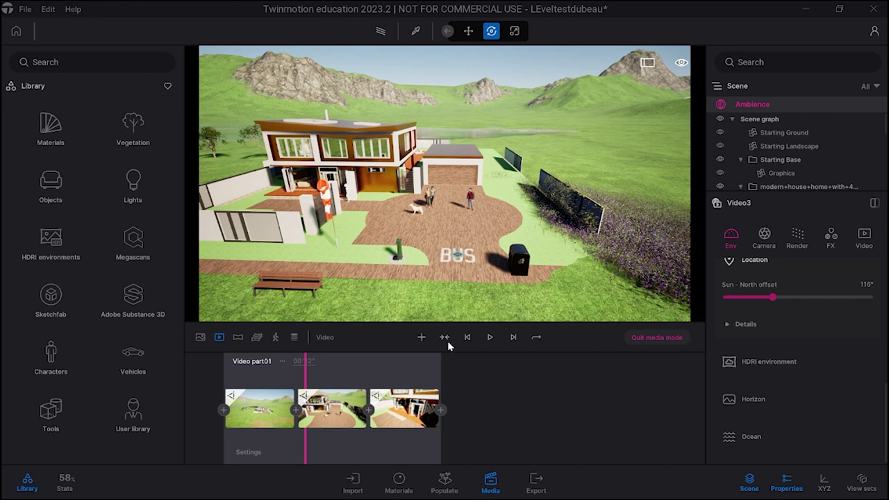
- Add a second video part whose first keyframe faces the living room through the open terrace doors
key("w")
right_click_drag(474, 238, 281, 233)
key("w")
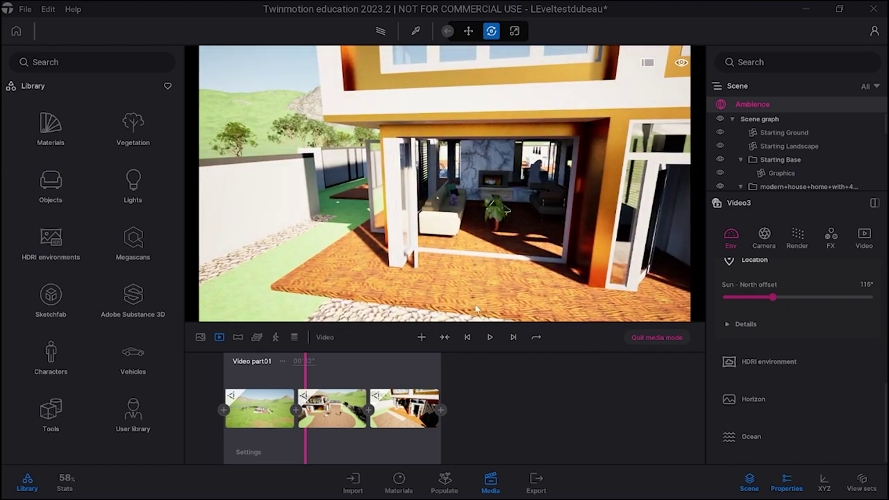
left_click(421, 338)
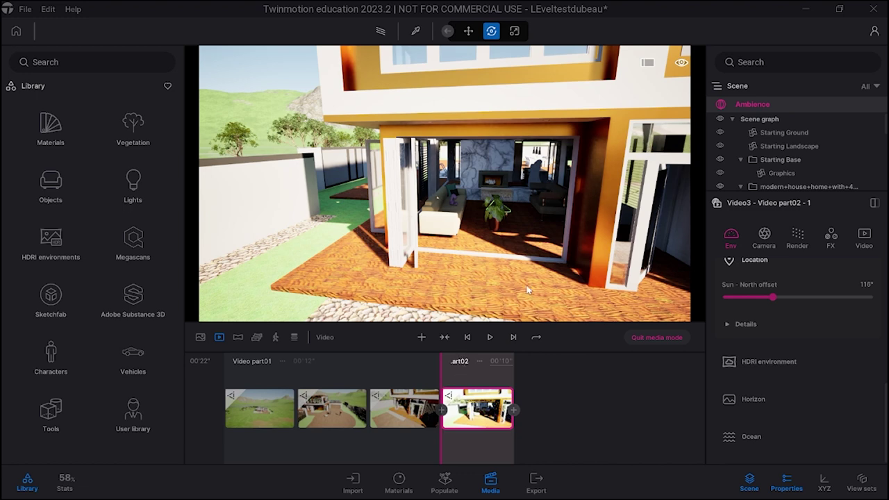
- Add a second keyframe to the second video part, inside the living room with the sofa and marble fireplace in view
key("w")
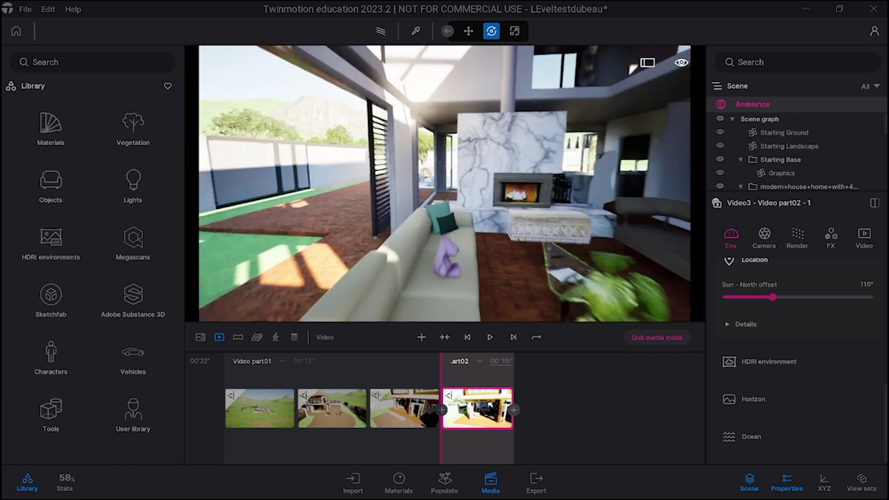
key("d")
key("w")
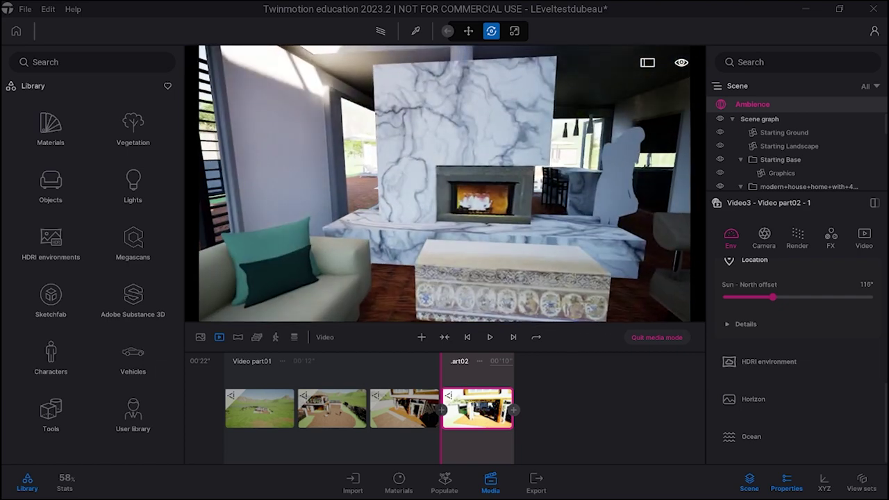
key("s")
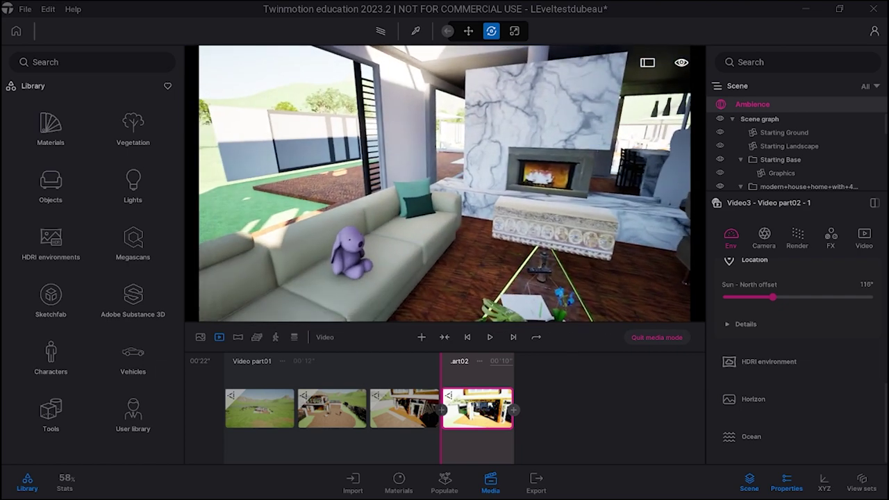
left_click(514, 410)
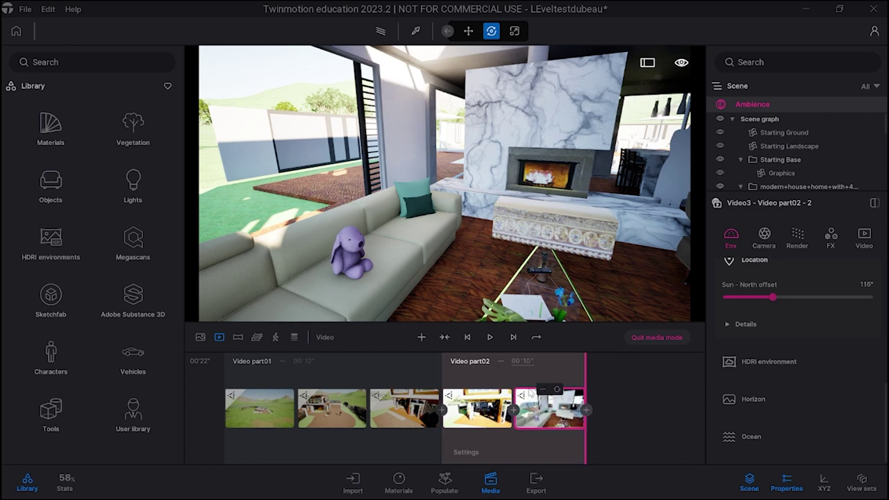
- Preview the second video part's move towards the living room and stop the playback
left_click(445, 378)
mouse_move(500, 404)
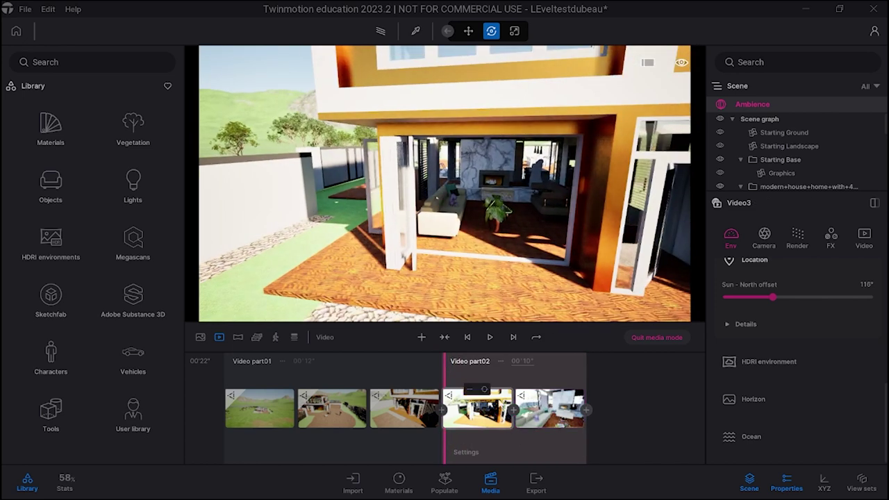
left_click(463, 373)
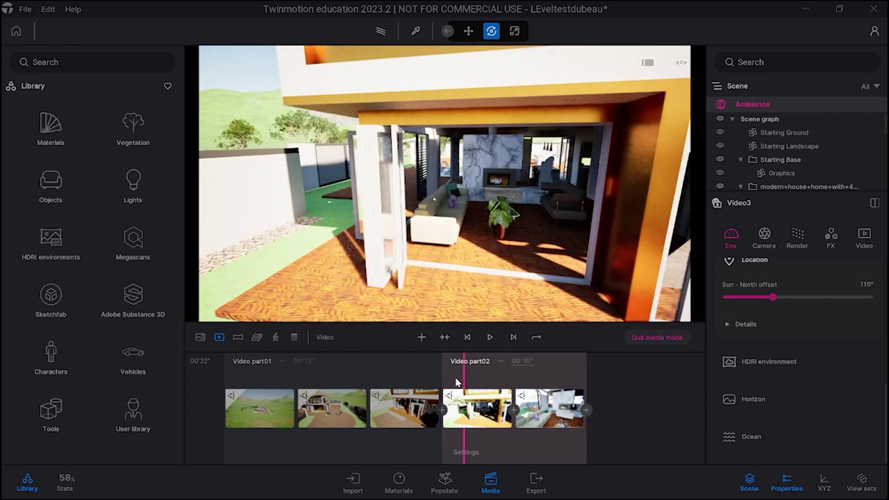
left_click(491, 343)
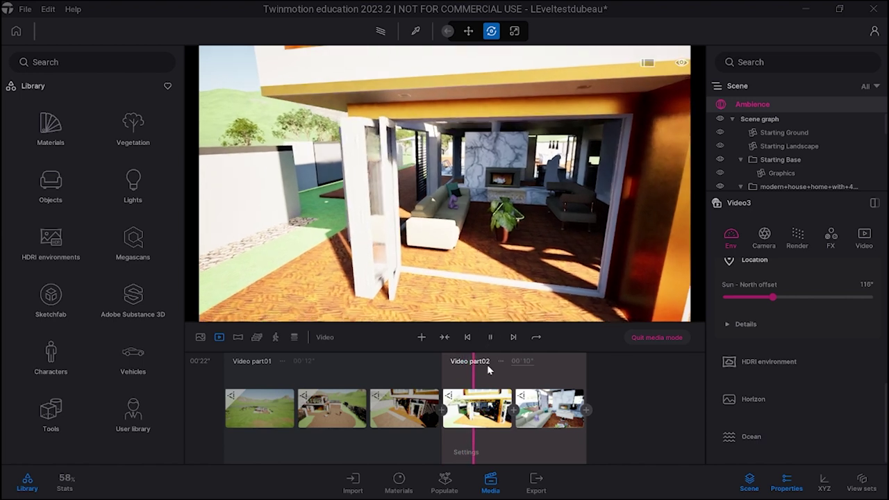
left_click(491, 338)
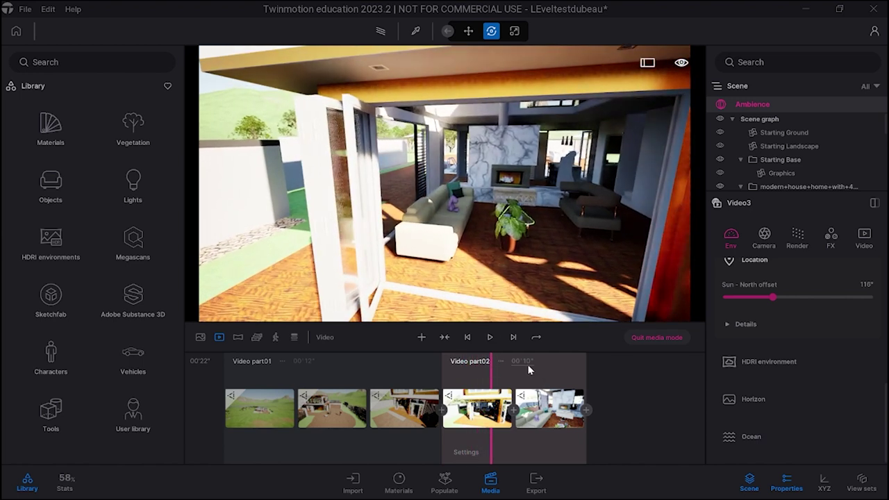
- Set the second video part's duration to 7 seconds, preview its move, and shorten the duration to 5 seconds
type("7")
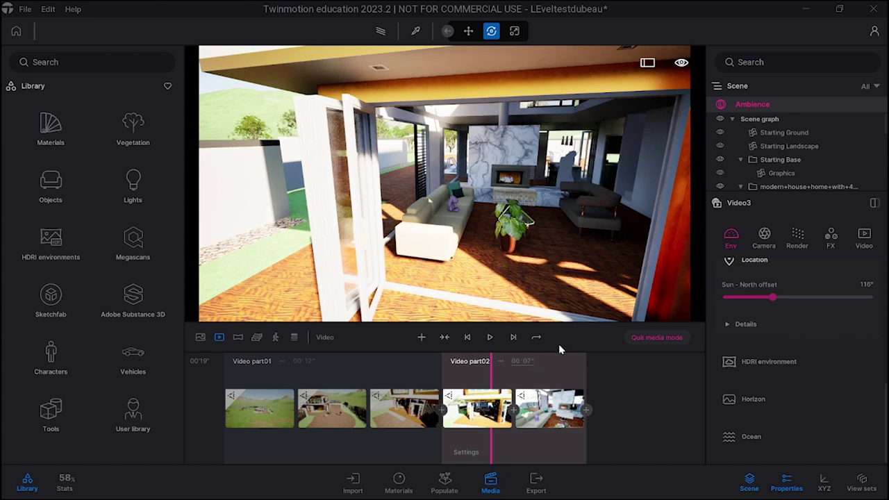
left_click_drag(491, 361, 463, 362)
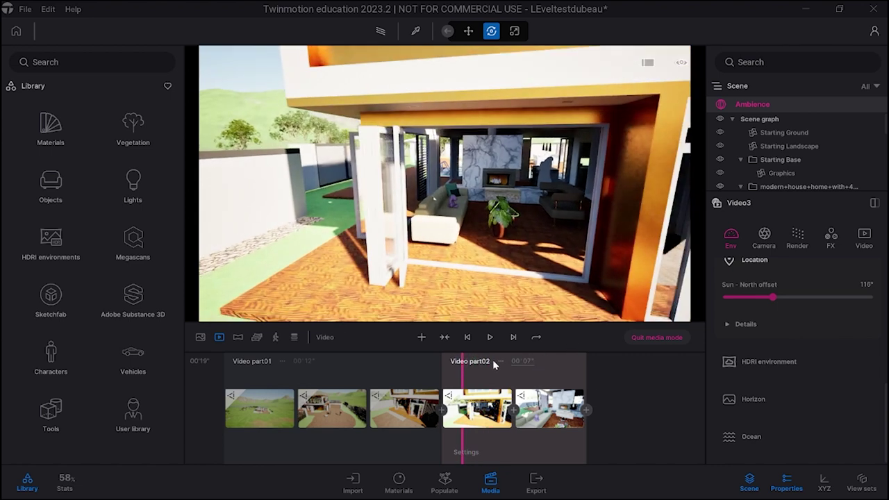
left_click(490, 339)
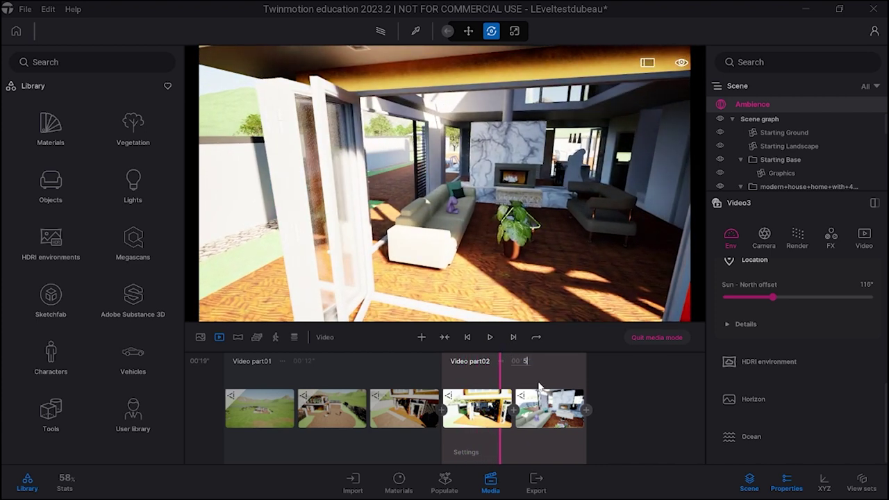
left_click(564, 286)
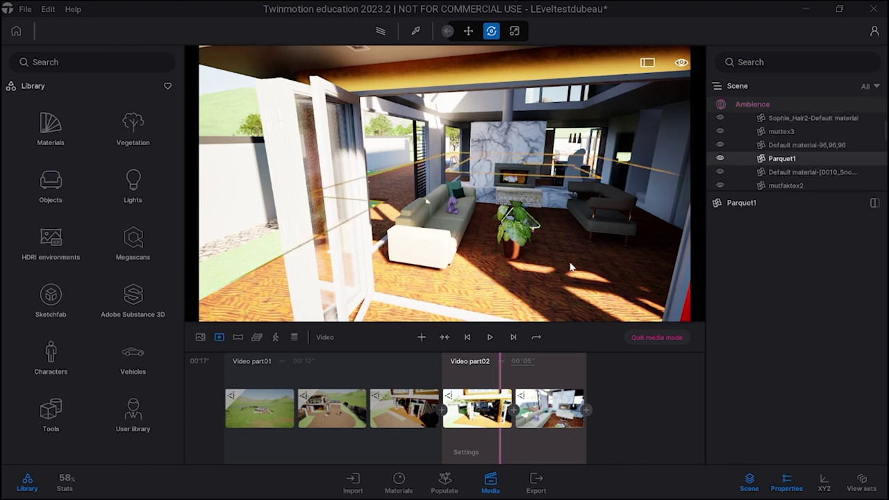
right_click_drag(571, 266, 593, 261)
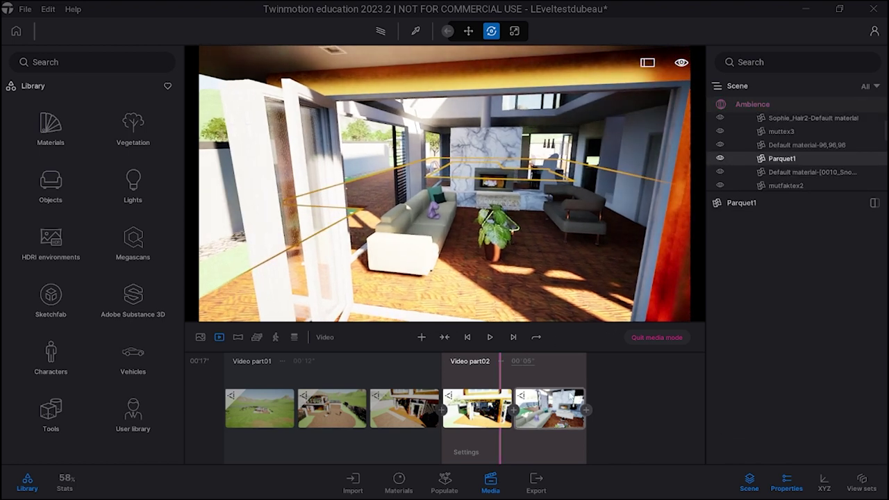
key("s")
key("q")
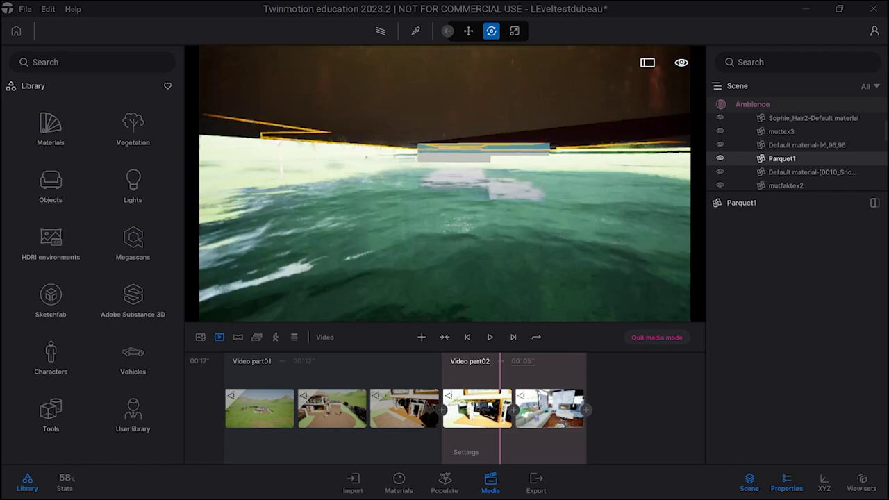
key("q")
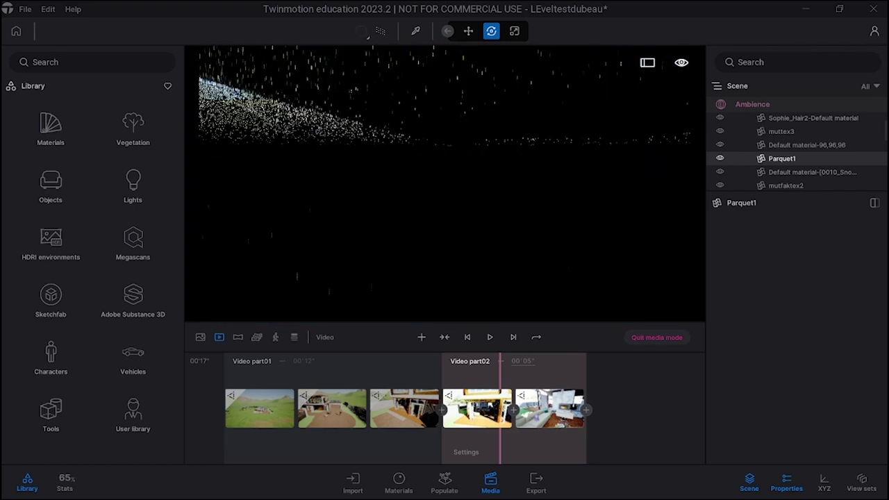
key("q")
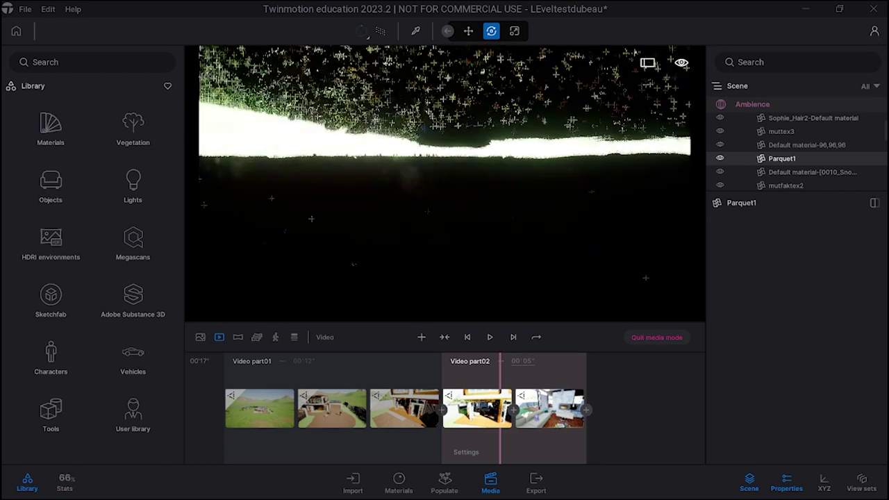
key("e")
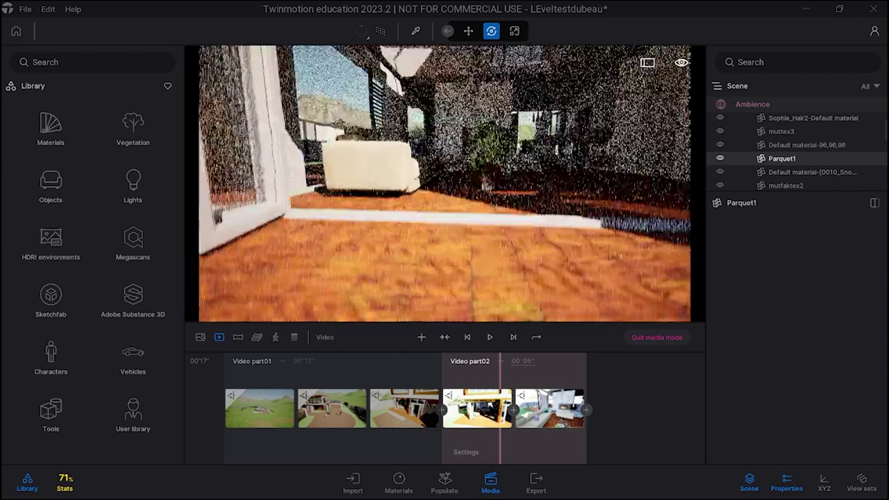
key("e")
right_click_drag(575, 274, 619, 302)
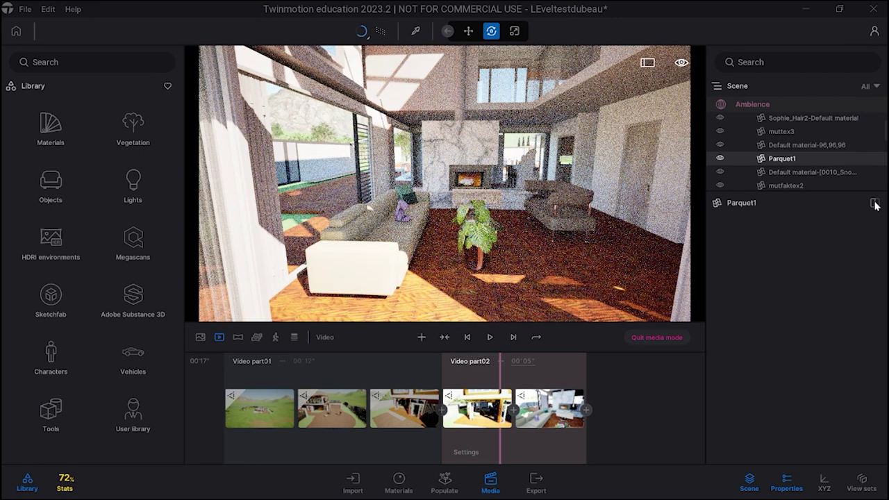
- Set the video's global illumination to Standard in its render settings
left_click(773, 106)
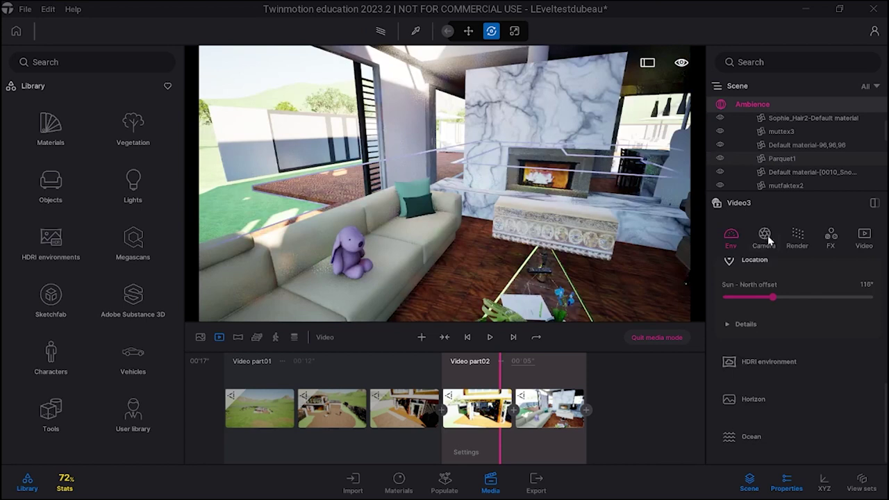
scroll(794, 289, "up", 5)
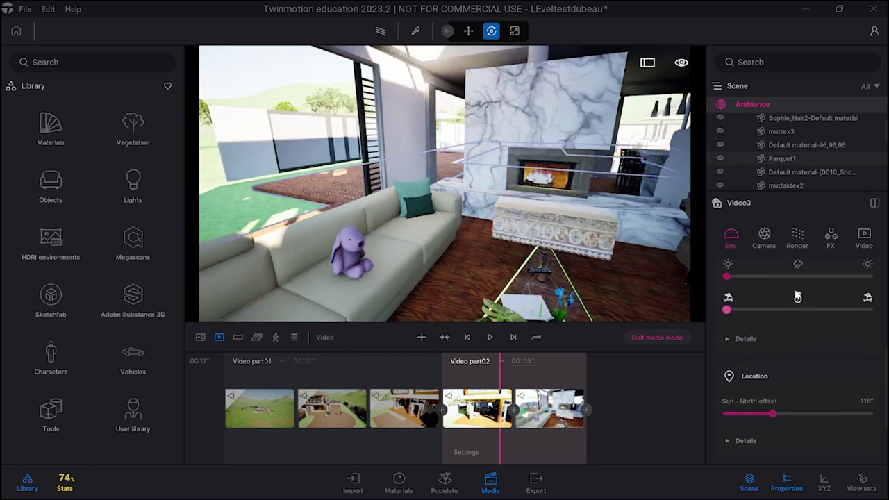
scroll(796, 295, "up", 3)
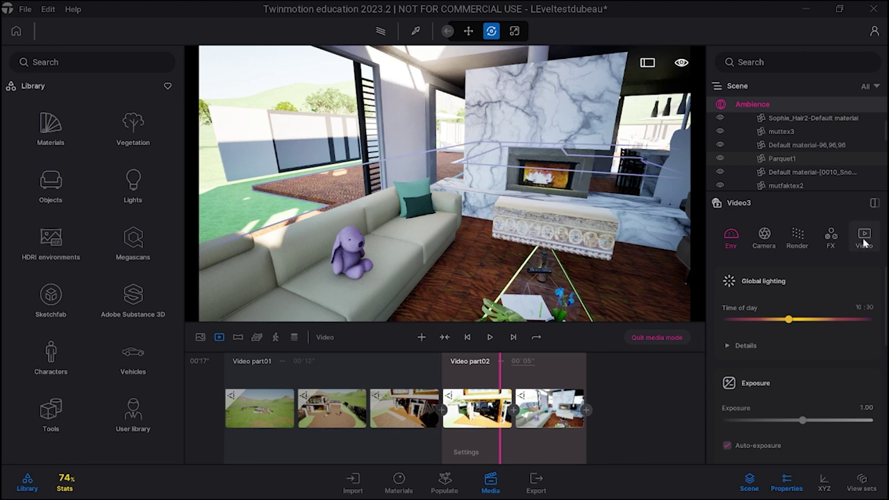
left_click(797, 238)
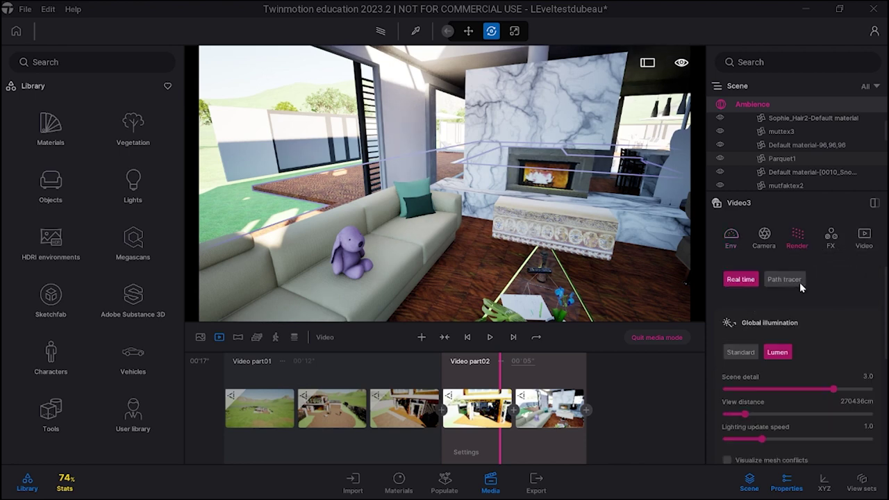
left_click(748, 353)
scroll(748, 354, "down", 5)
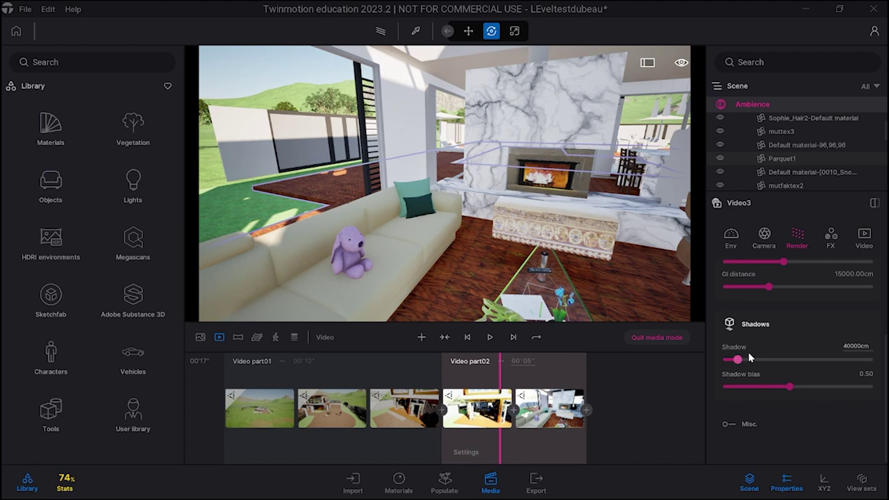
- Add a third video part whose first keyframe shows the marble bar counter beside the pool, and set its duration to 5 seconds
right_click_drag(609, 220, 681, 207)
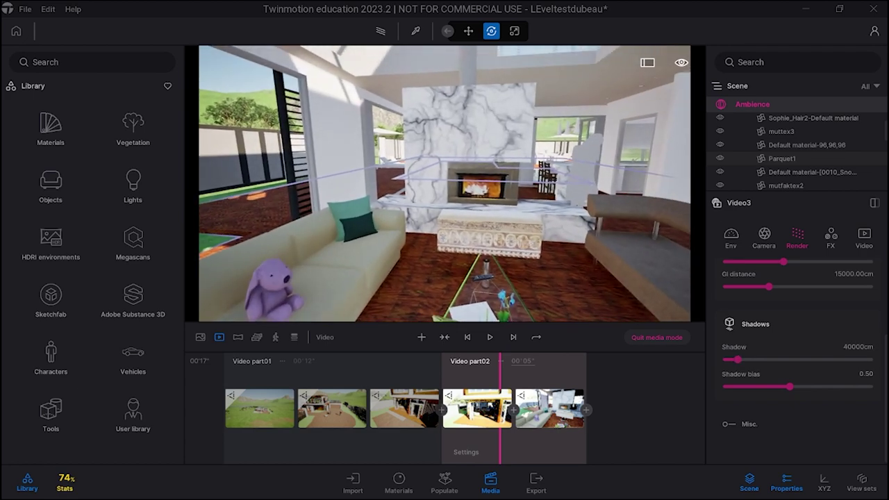
key("w")
key("d")
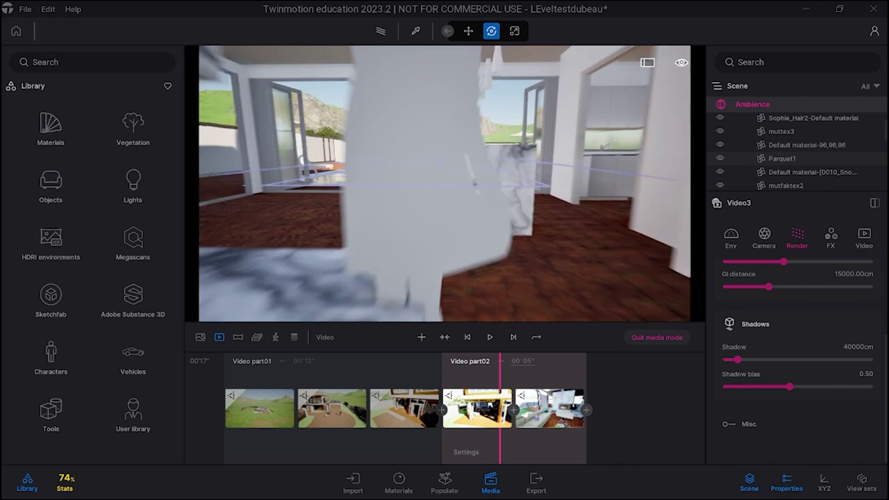
key("w")
key("a")
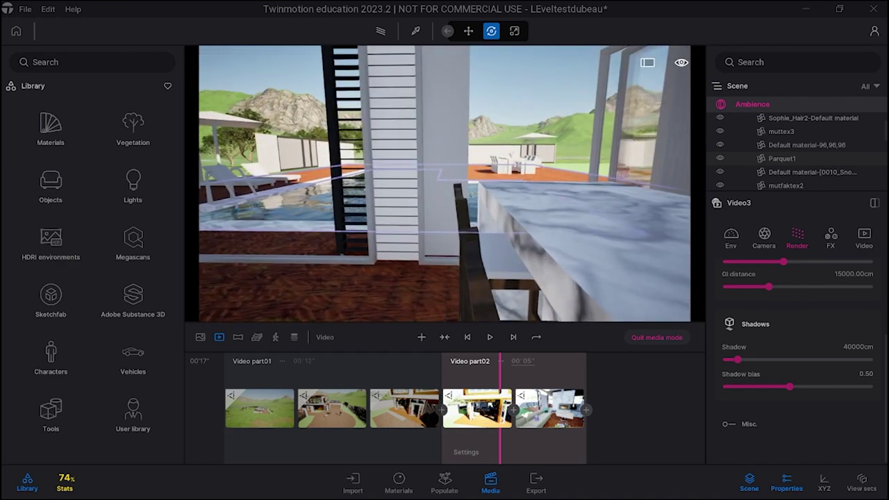
key("a")
right_click_drag(445, 183, 599, 184)
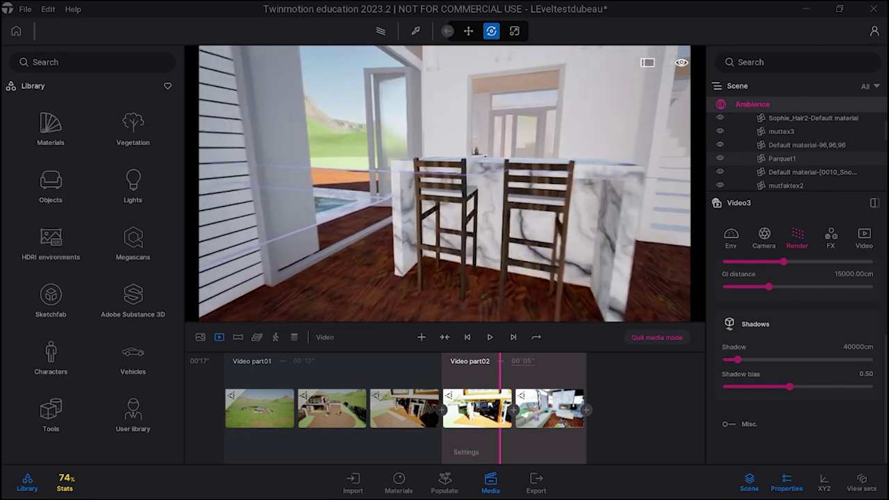
key("q")
key("e")
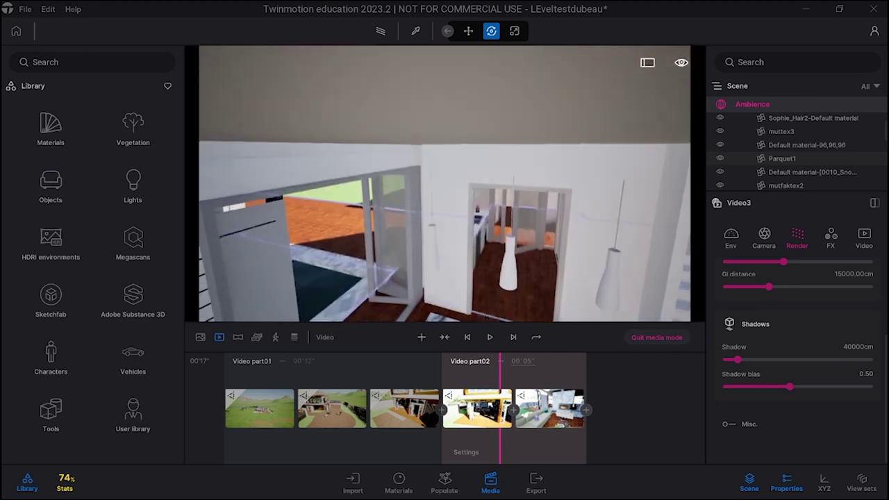
key("e")
key("w")
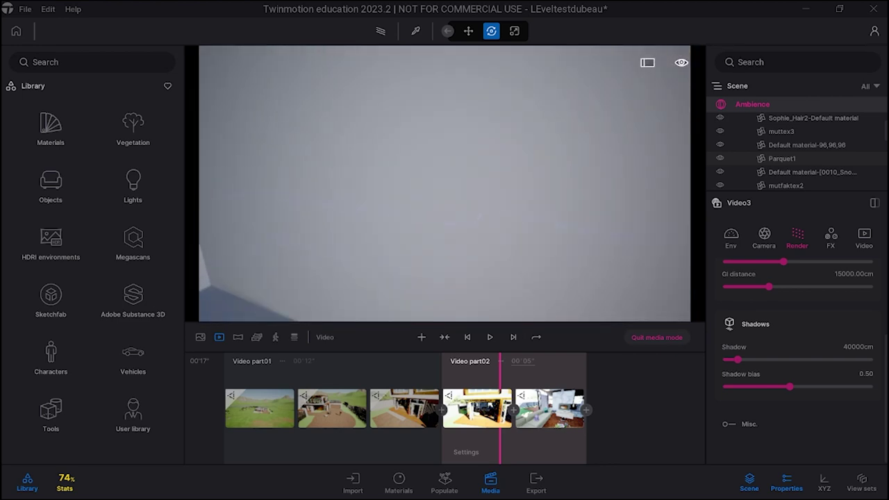
right_click_drag(612, 236, 523, 275)
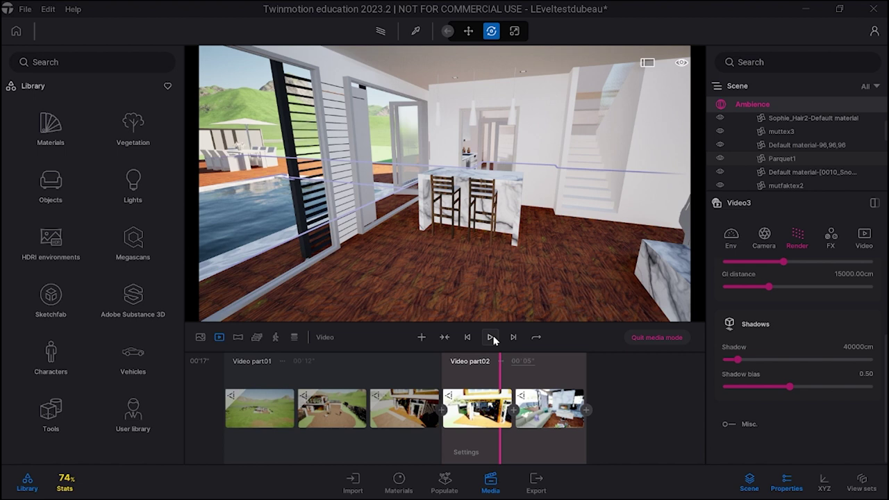
left_click(421, 337)
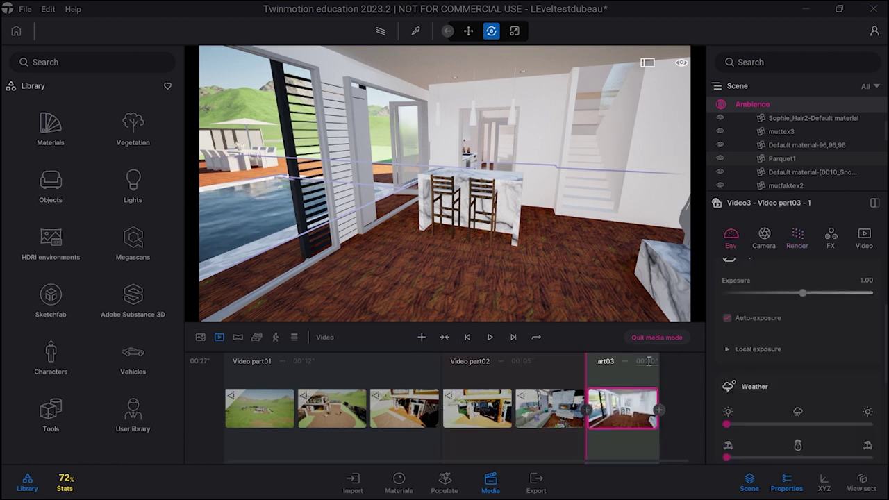
type("5")
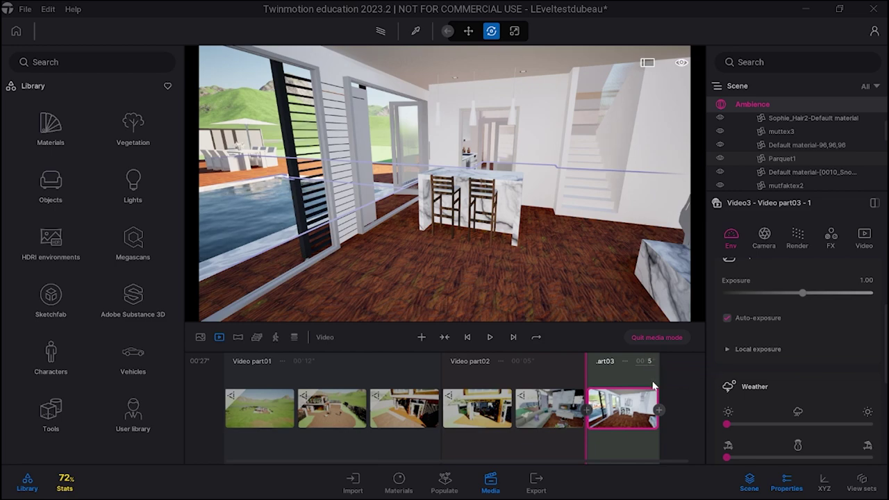
- Add a second keyframe to the third video part, inside the kitchen facing the cooktop and open glass door, and scrub through the move
right_click_drag(496, 217, 518, 172)
key("w")
key("q")
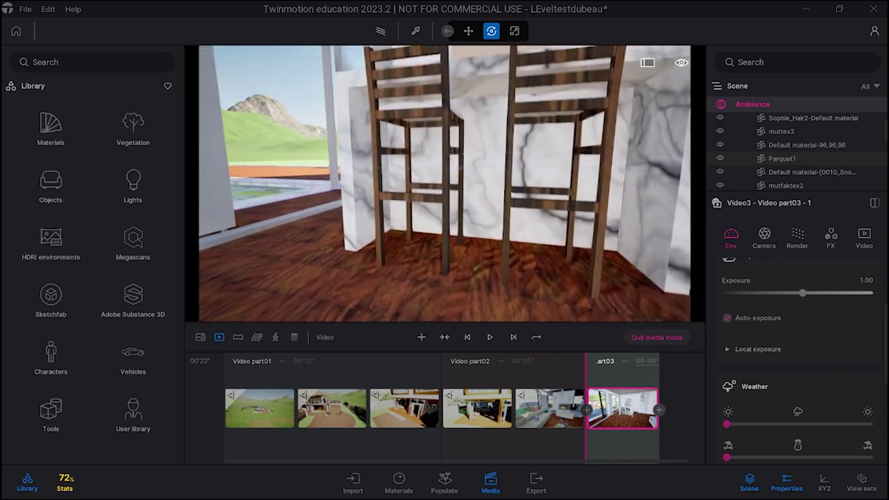
key("e")
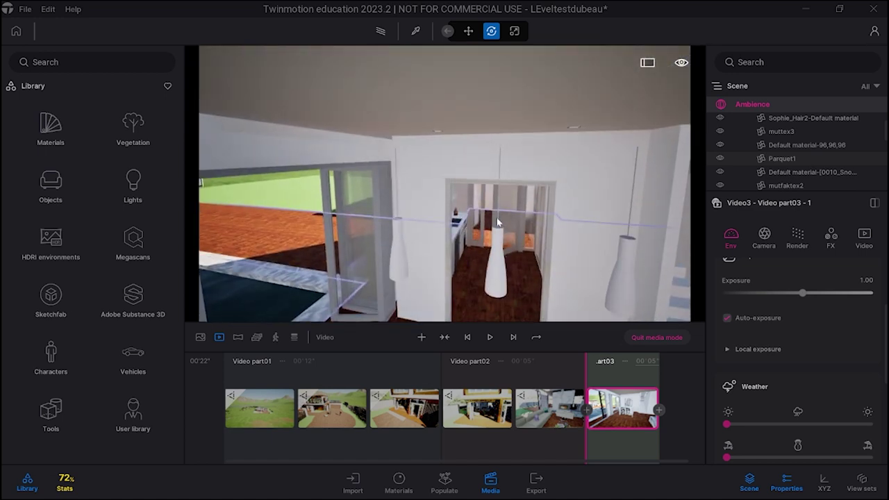
key("w")
right_click_drag(505, 232, 518, 250)
key("d")
key("w")
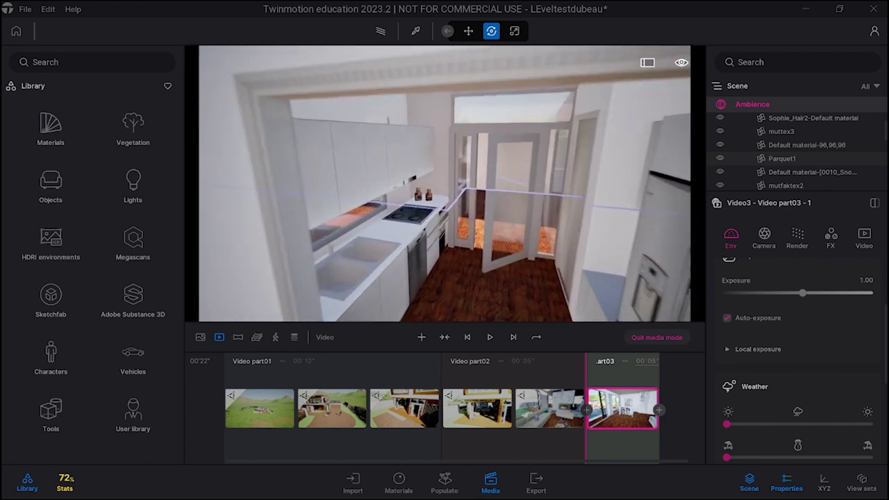
left_click(661, 410)
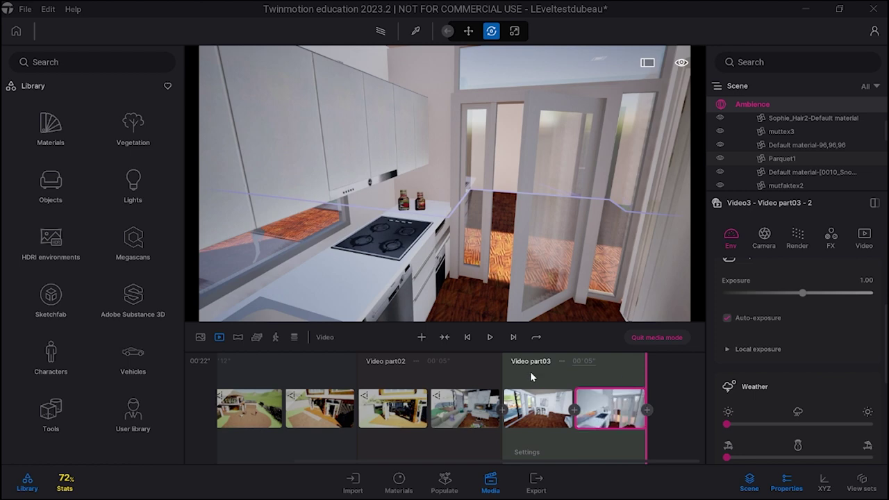
left_click_drag(531, 377, 595, 371)
- Add a fourth, 8-second video part with one keyframe overlooking the pool and a second facing the house across the pool
right_click_drag(528, 278, 479, 277)
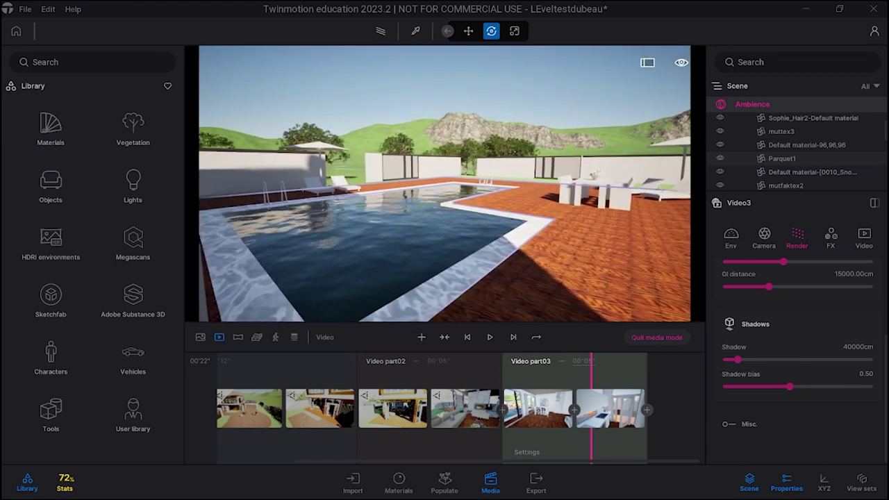
left_click(421, 338)
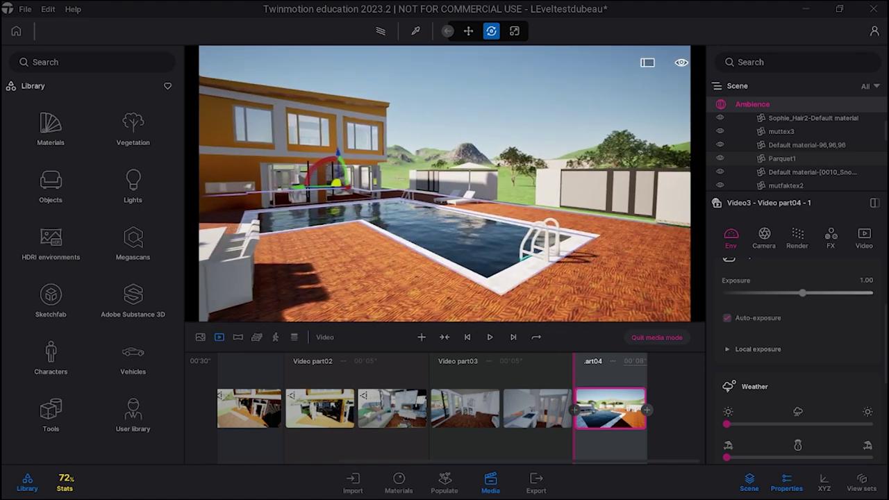
left_click(647, 410)
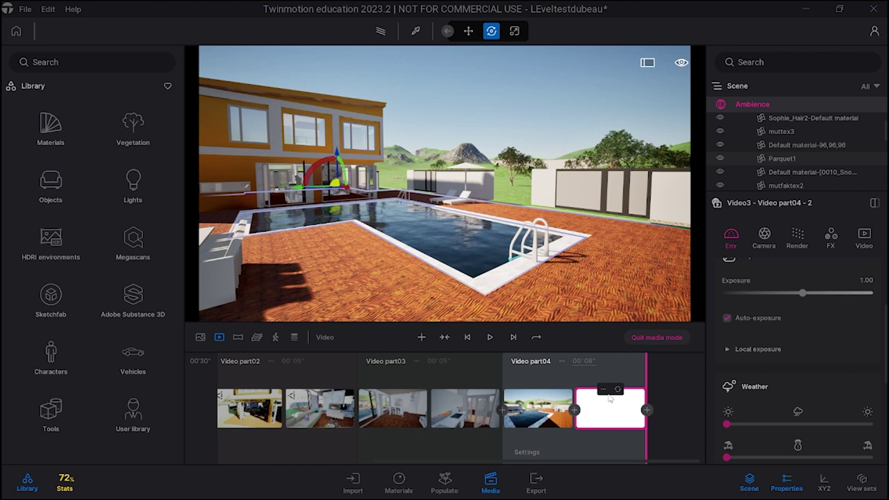
- Preview the fourth video part's move around the pool from its start and stop the playback
left_click_drag(611, 375, 505, 371)
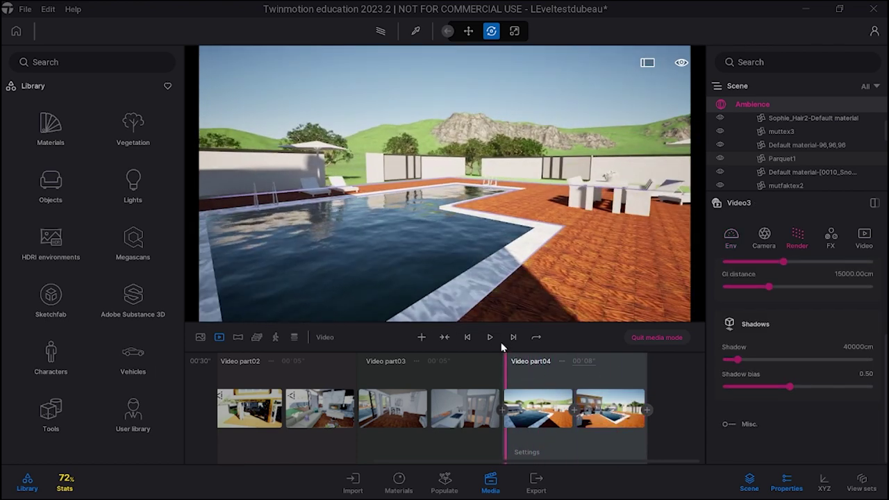
left_click(489, 338)
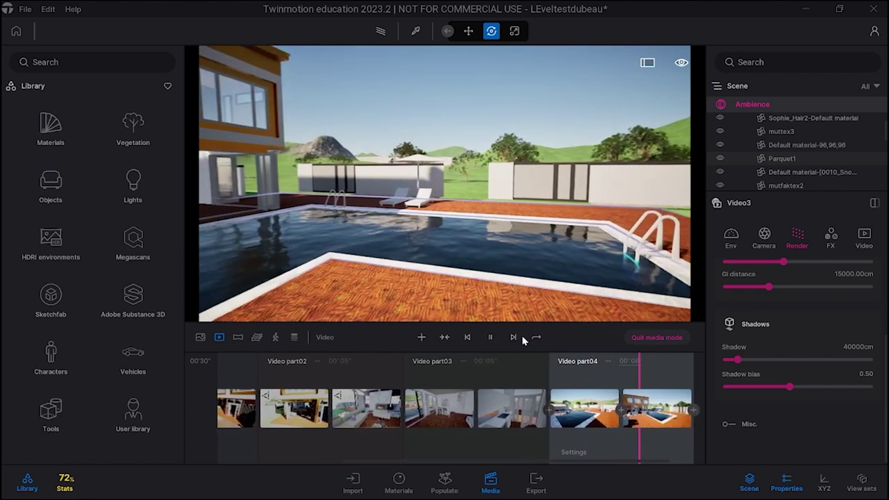
left_click(530, 272)
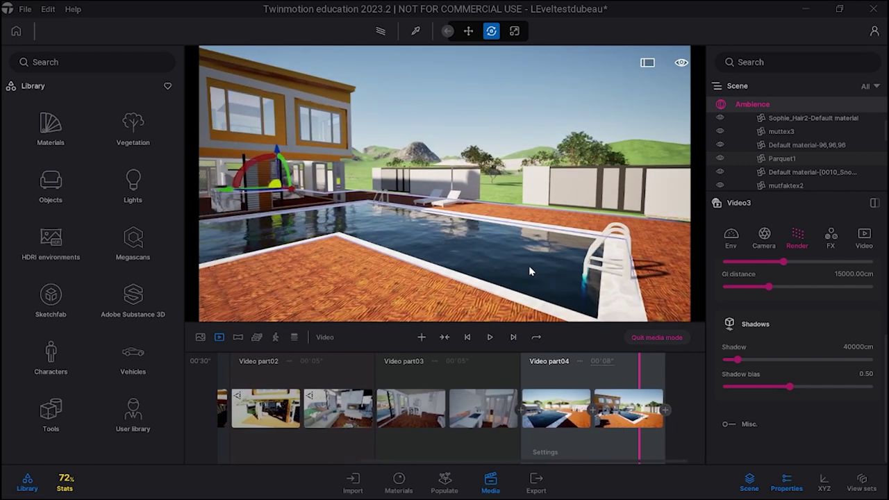
right_click_drag(530, 272, 472, 272)
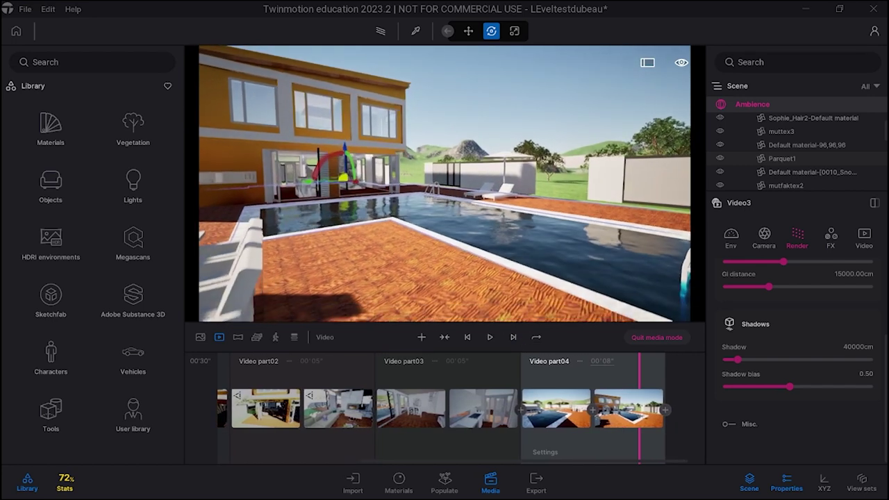
- Add a fifth video part with a keyframe overlooking the green landscape, and collapse the third, second and fourth parts in the timeline
key("e")
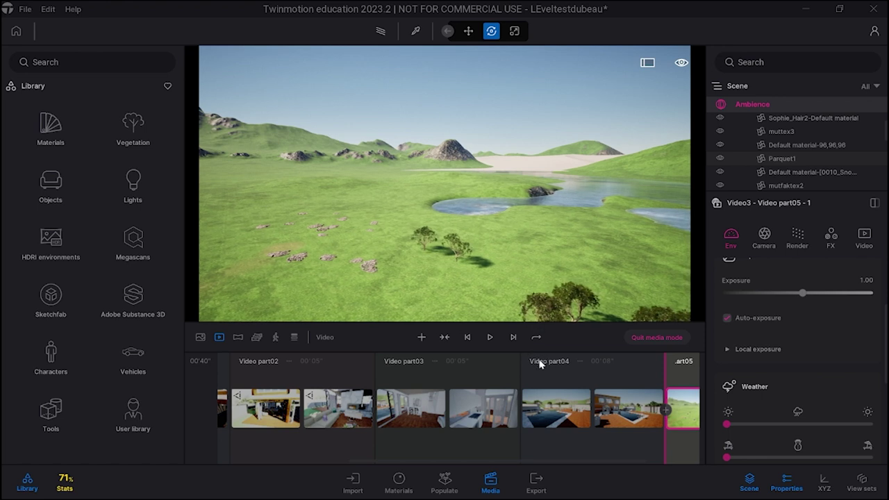
right_click(432, 361)
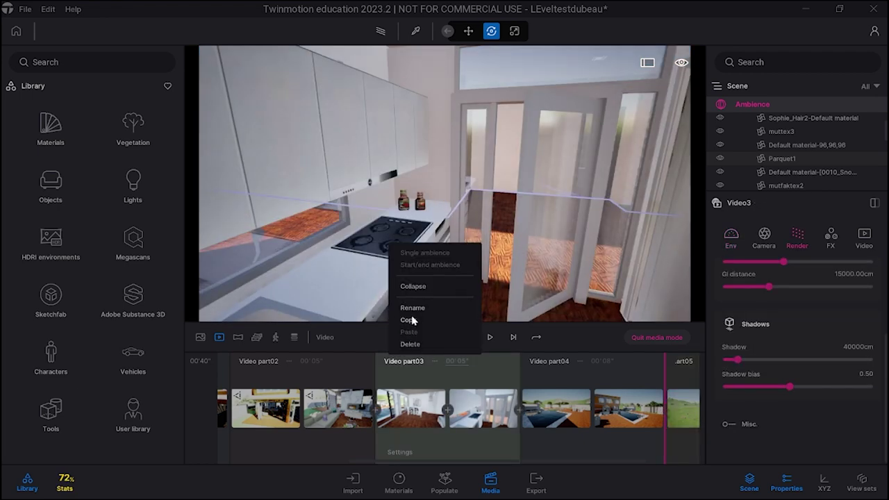
left_click(414, 287)
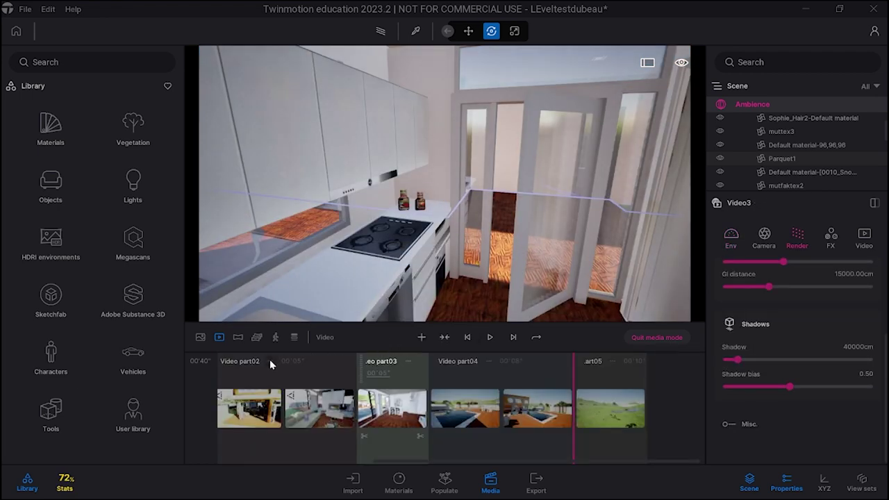
right_click(270, 361)
left_click(257, 289)
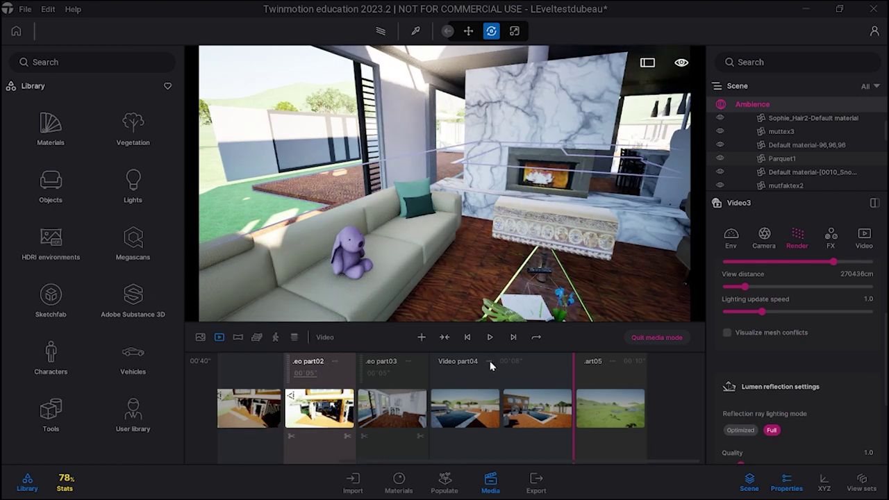
right_click(490, 363)
left_click(460, 284)
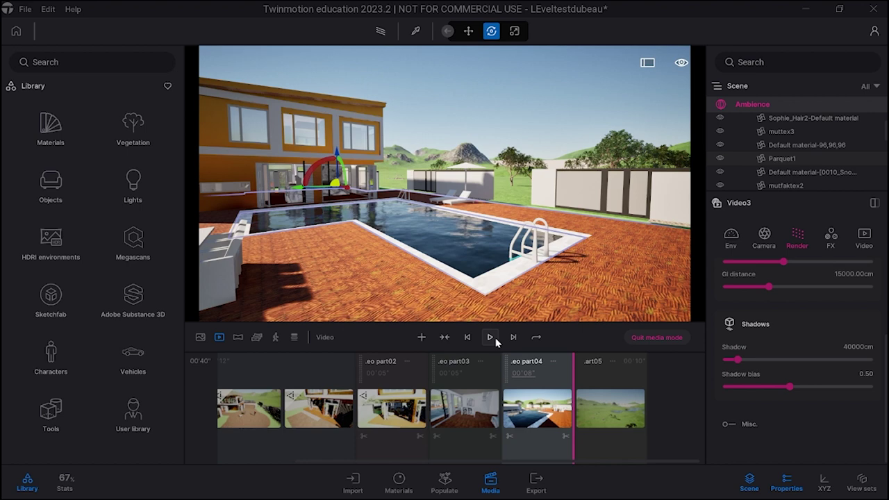
- Add a second keyframe to the fifth video part, moved forward closer to the lake, and scrub back through the move
left_click(597, 382)
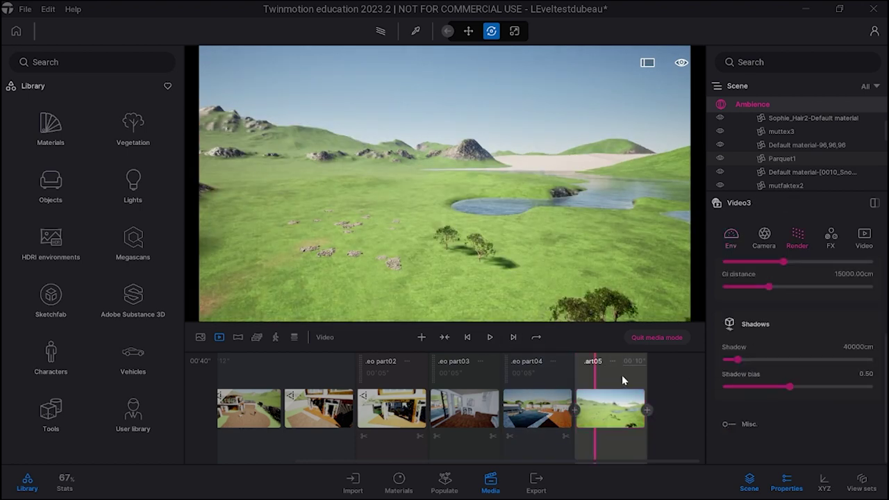
key("w")
right_click_drag(528, 247, 533, 266)
key("w")
key("w")
key("Up")
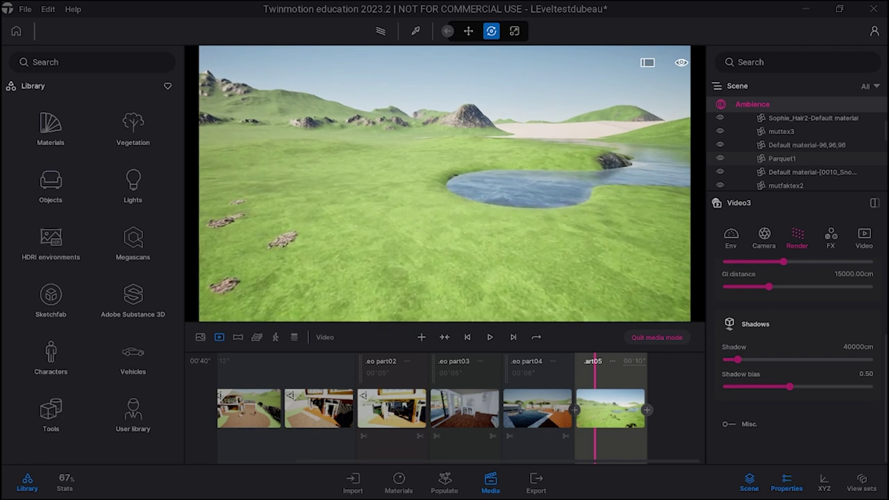
left_click(648, 412)
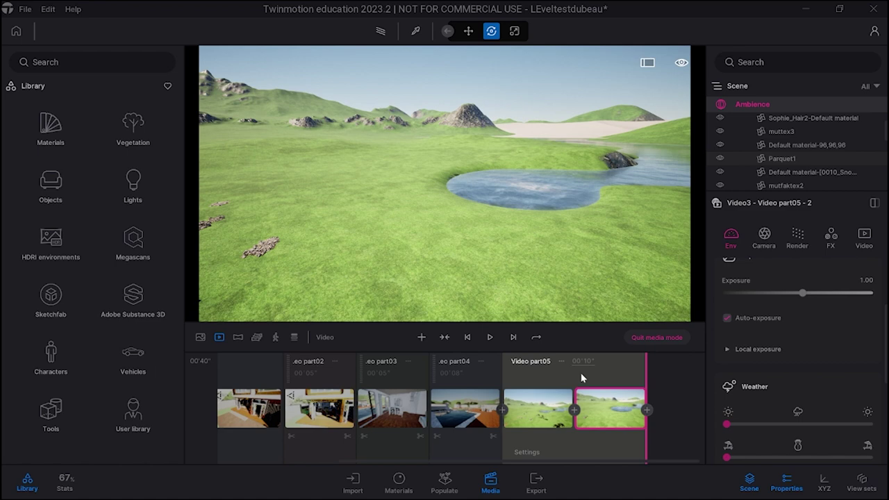
left_click_drag(582, 378, 532, 376)
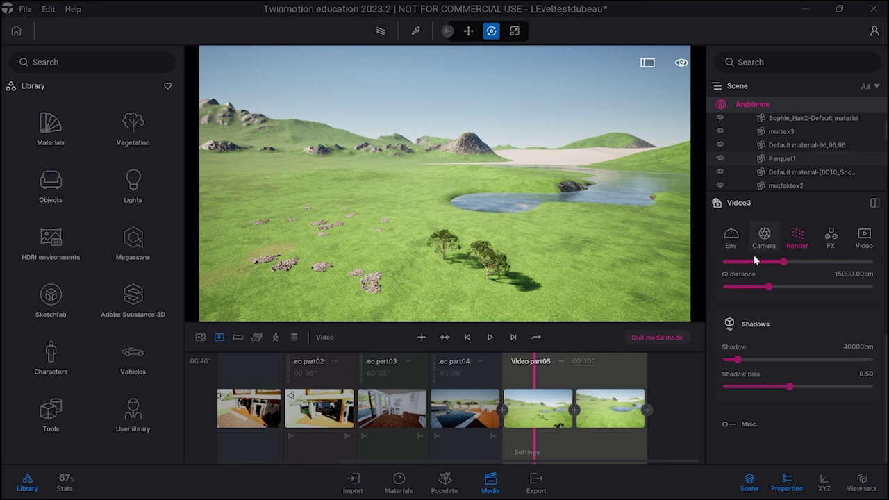
- Try setting the time of day to 04:15 from a point near the start of the fifth video part
scroll(750, 267, "up", 1)
left_click(731, 236)
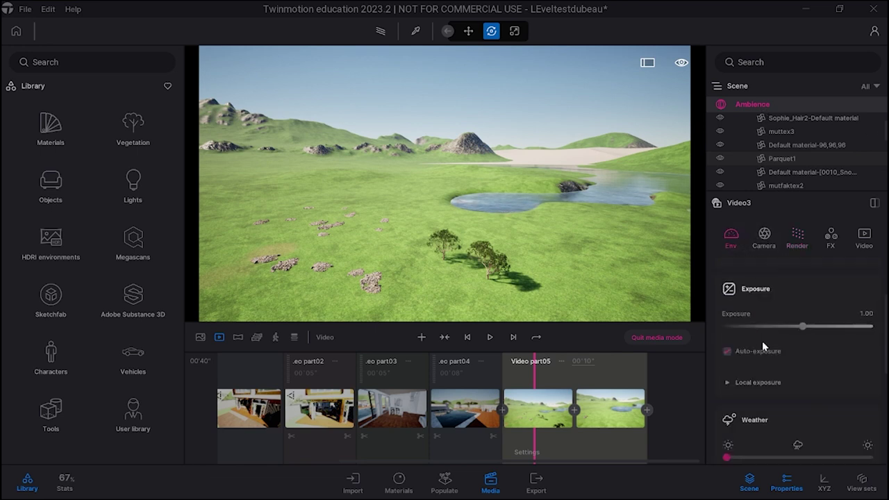
scroll(761, 369, "up", 2)
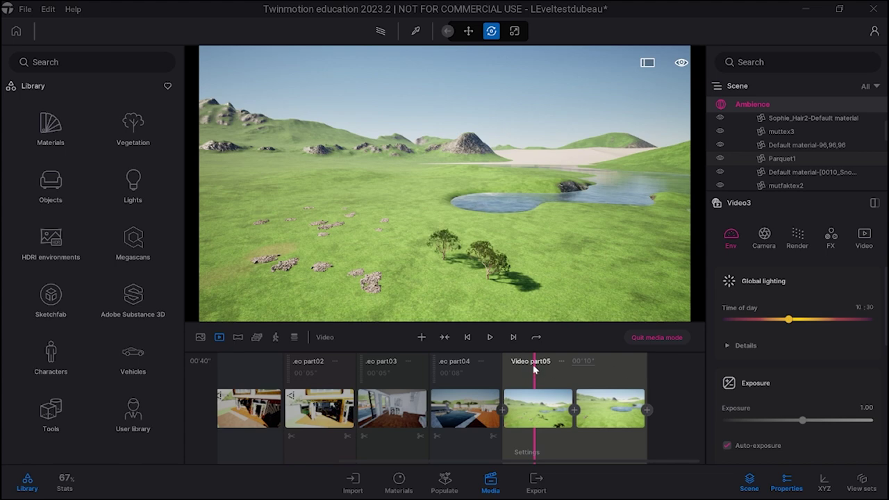
left_click_drag(535, 370, 514, 363)
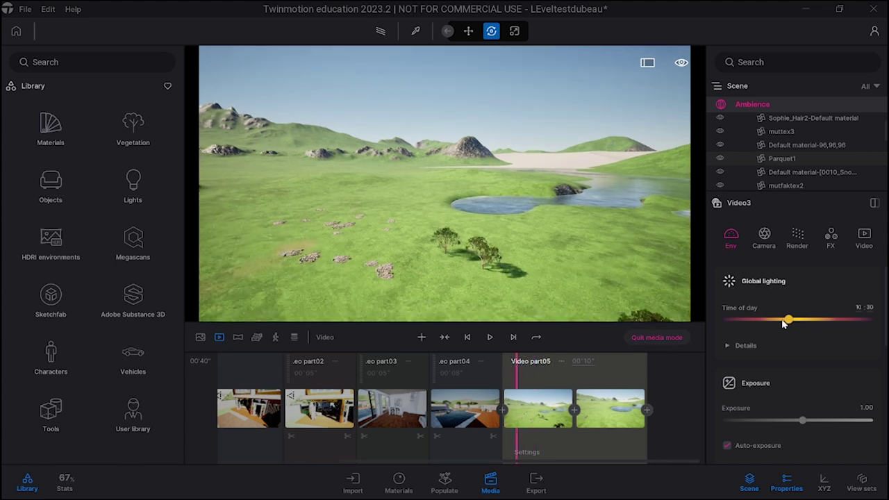
left_click_drag(790, 323, 752, 320)
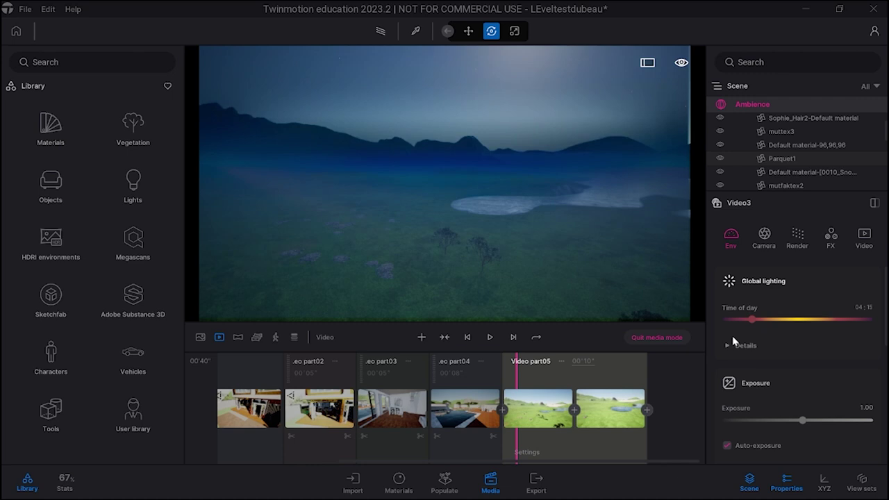
- Switch the fifth video part to start/end ambience
mouse_move(535, 379)
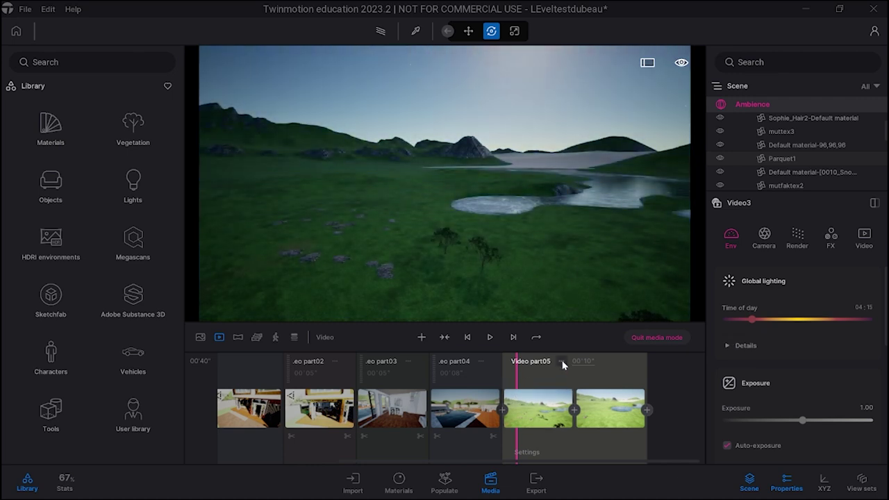
left_click(562, 362)
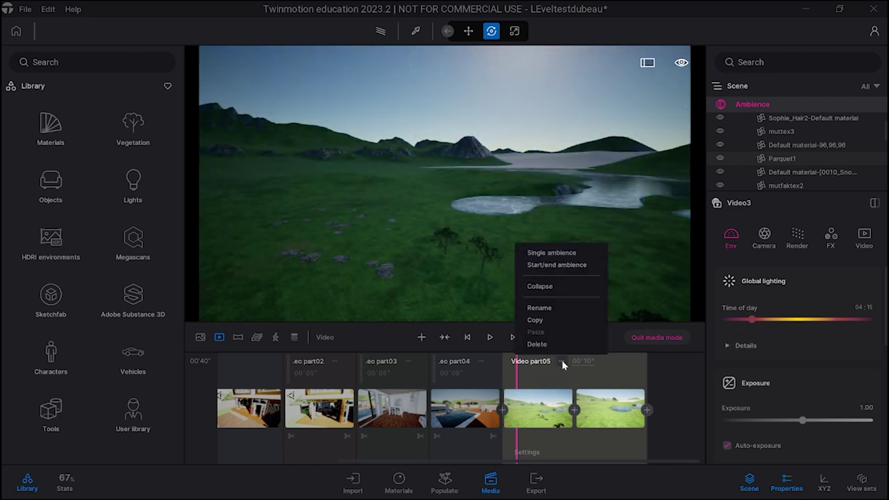
left_click(556, 266)
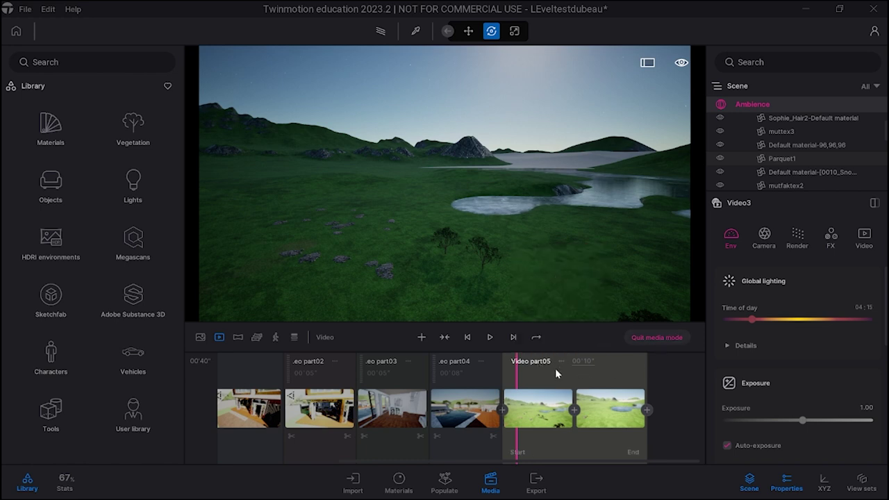
- Set the time of day on the fifth part's first keyframe to 03:54 and copy that keyframe's ambience
mouse_move(521, 415)
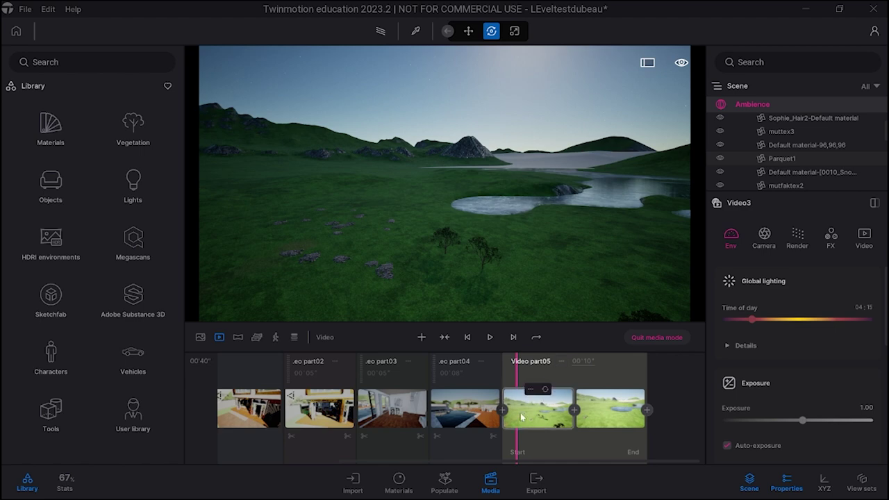
right_click(532, 394)
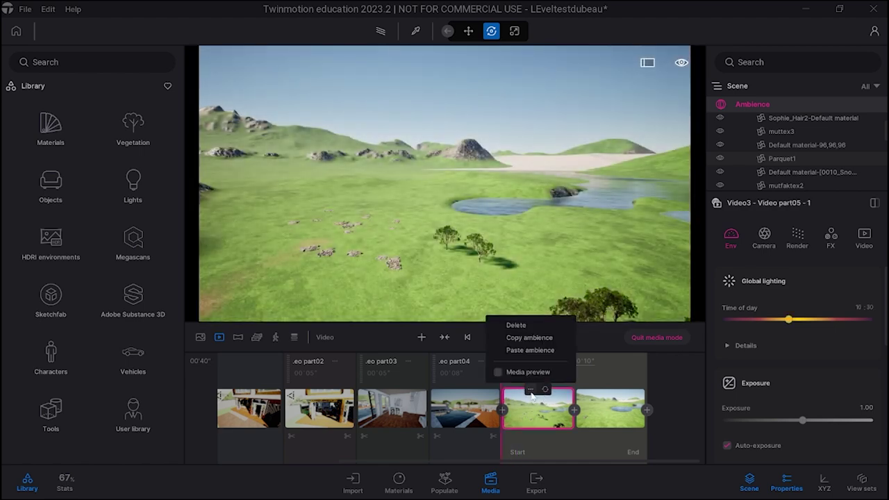
left_click(529, 337)
left_click_drag(780, 320, 749, 321)
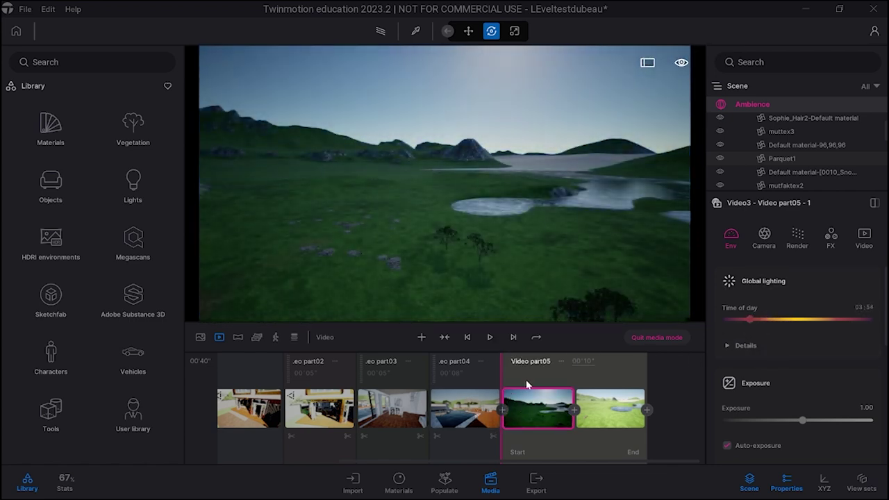
right_click(534, 391)
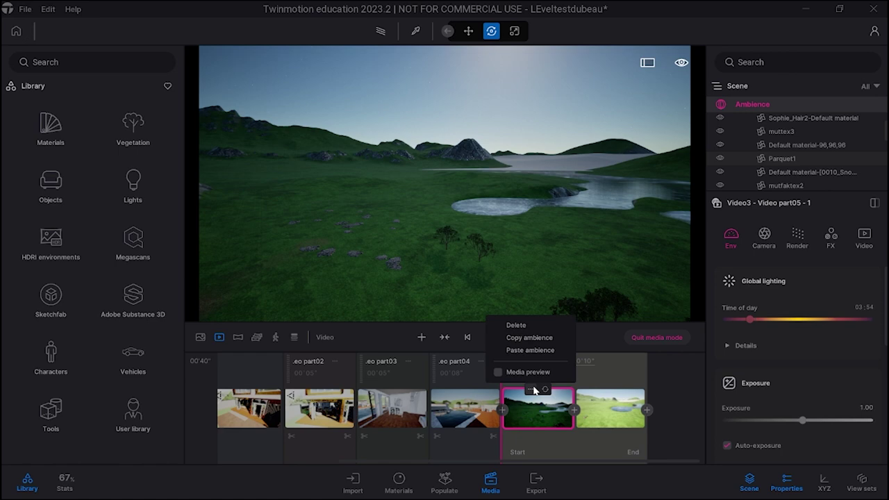
left_click(525, 340)
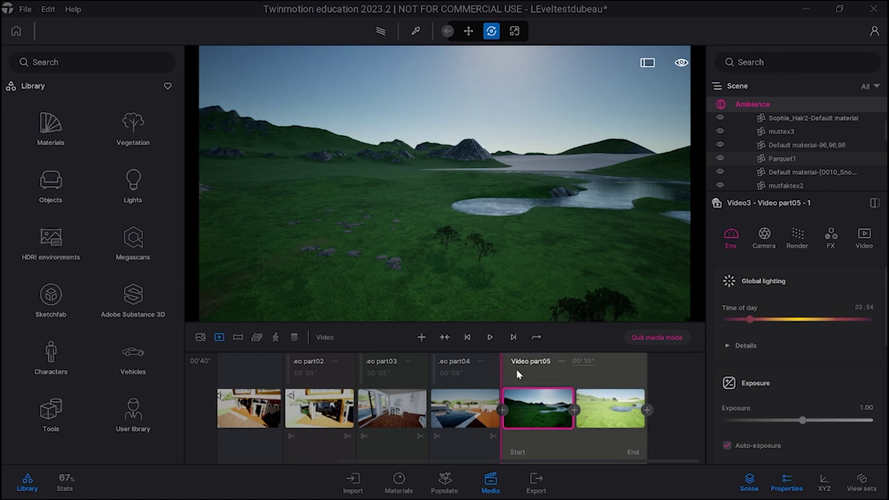
- Scrub the start of the fifth video part and try cloudy weather between its keyframes
left_click(512, 372)
mouse_move(512, 373)
left_mouse_down()
mouse_move(596, 372)
mouse_move(509, 381)
left_mouse_up()
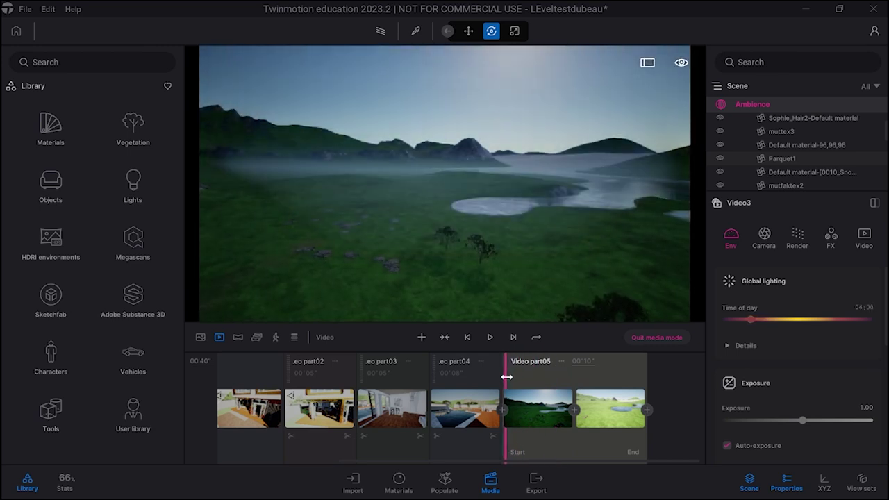
scroll(829, 389, "down", 5)
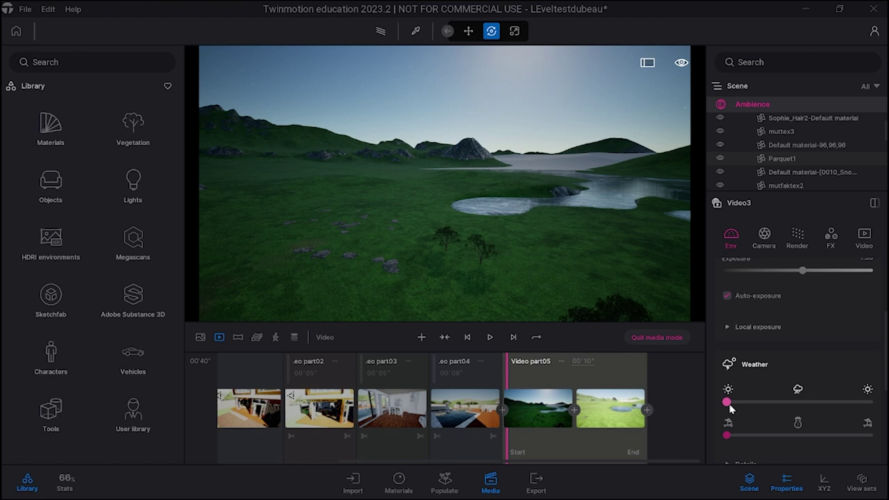
left_click_drag(730, 409, 769, 403)
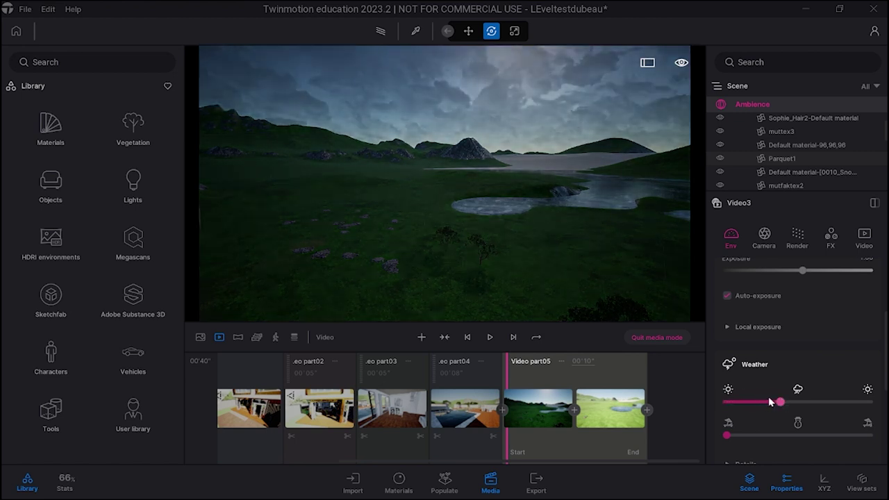
- Set rainy weather on the fifth part's first keyframe and copy that keyframe's ambience
right_click(534, 394)
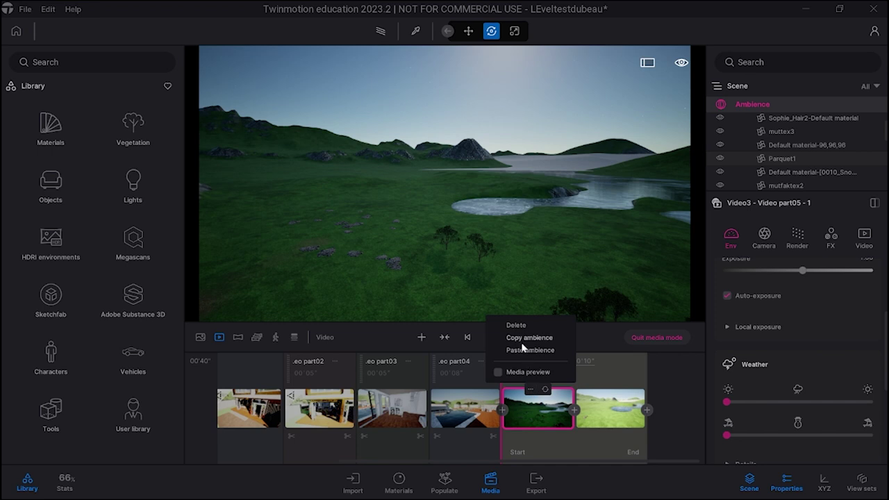
left_click(524, 344)
left_click_drag(726, 402, 808, 402)
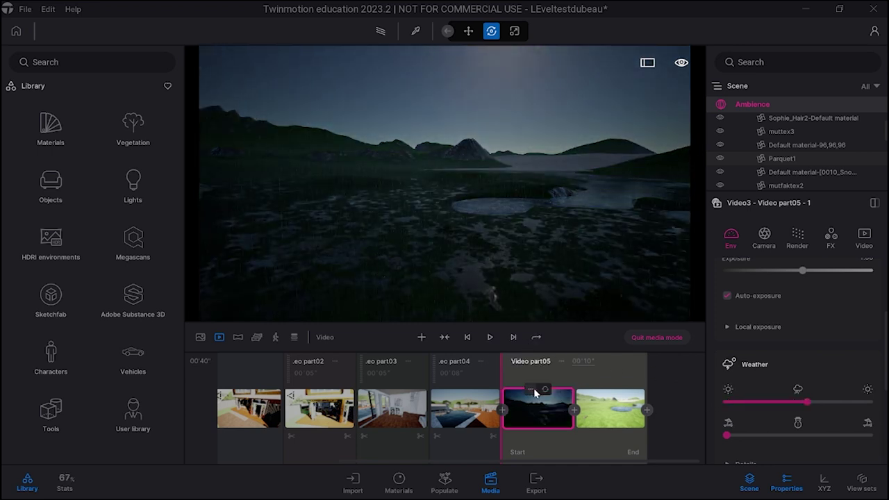
right_click(534, 393)
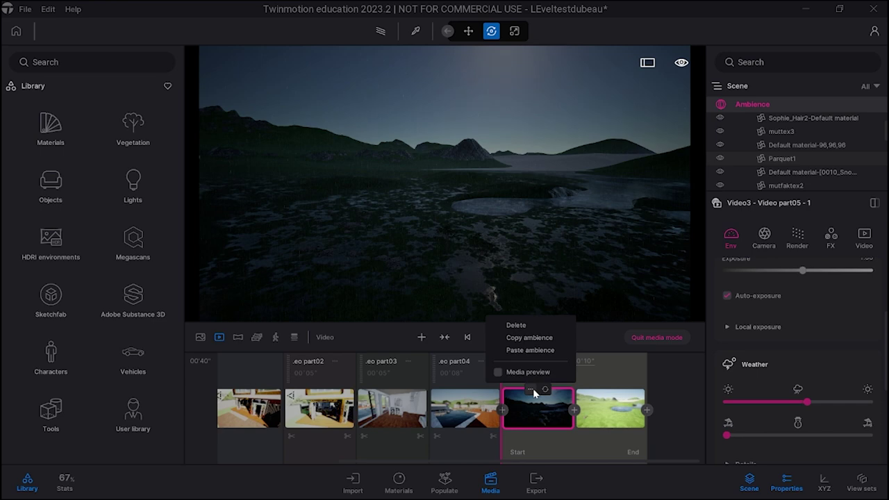
left_click(531, 338)
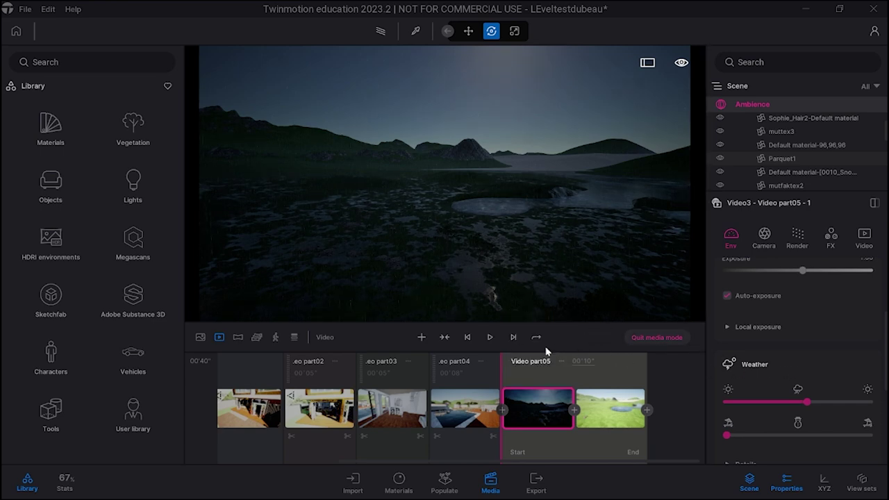
- Scrub through the fifth video part's change from rainy darkness to bright day, and collapse the part in the timeline
left_click(531, 378)
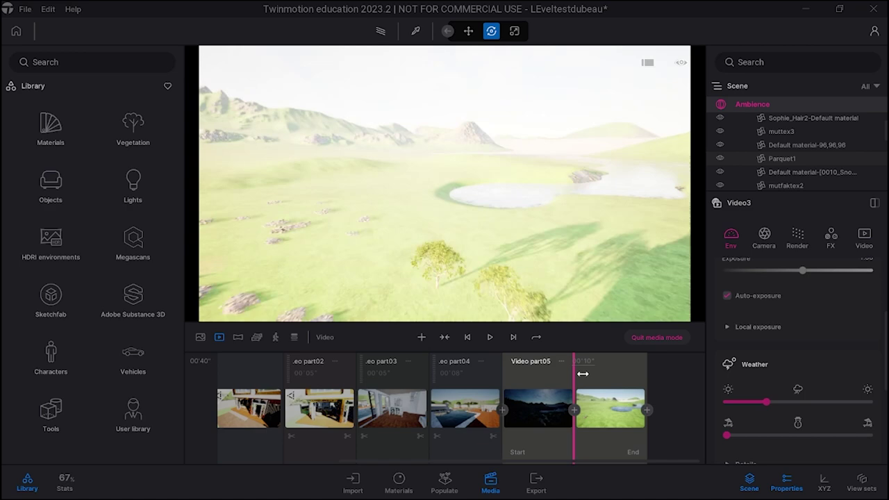
left_click_drag(583, 373, 538, 374)
right_click(562, 362)
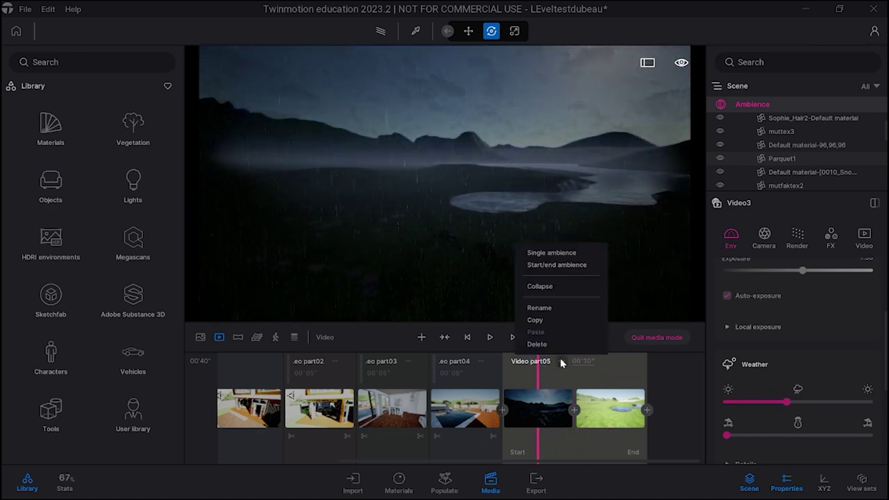
left_click(540, 286)
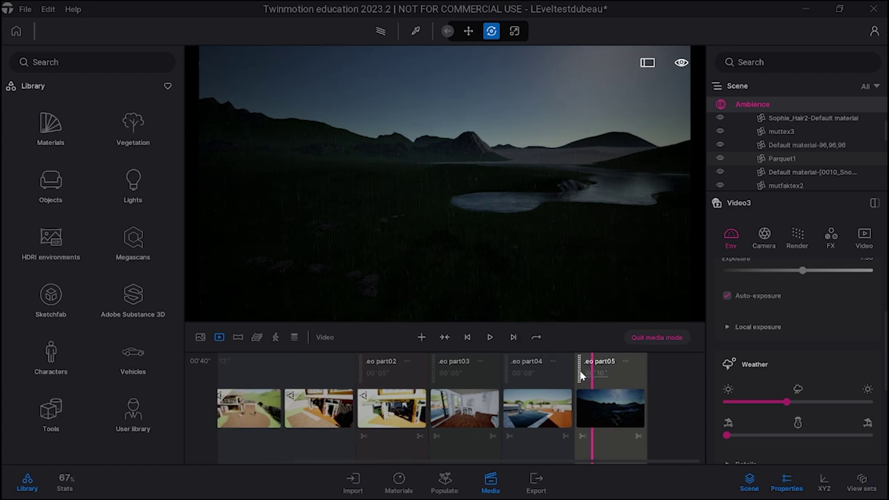
- Try to move the fifth video part ahead of the second, and collapse the first video part in the timeline
left_click_drag(581, 376, 361, 388)
mouse_move(257, 368)
left_mouse_down()
mouse_move(318, 367)
mouse_move(245, 366)
left_mouse_up()
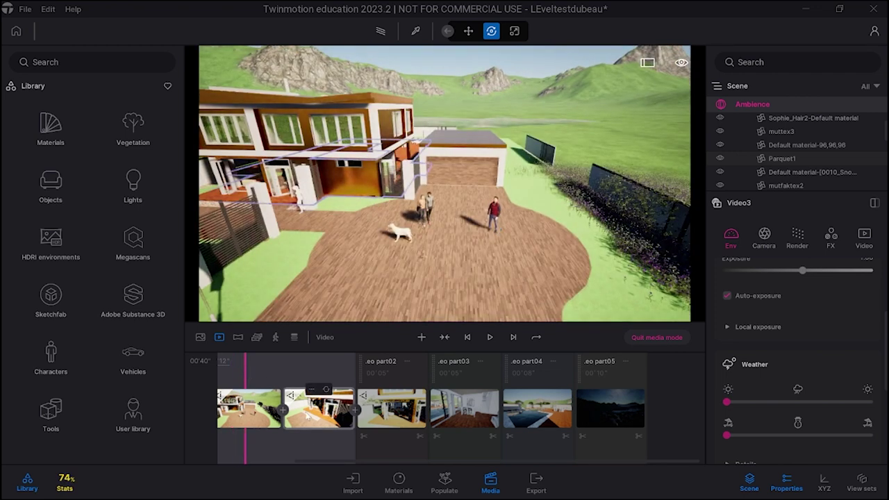
left_click_drag(296, 460, 192, 452)
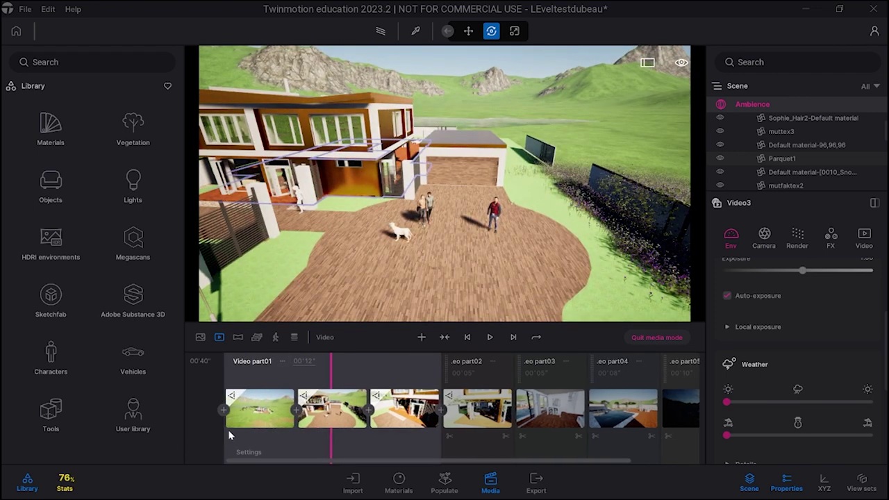
right_click(282, 363)
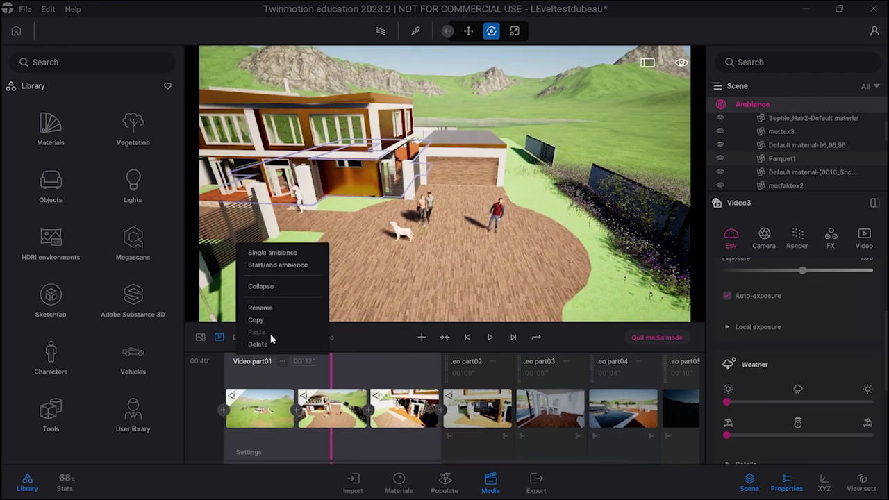
left_click(273, 292)
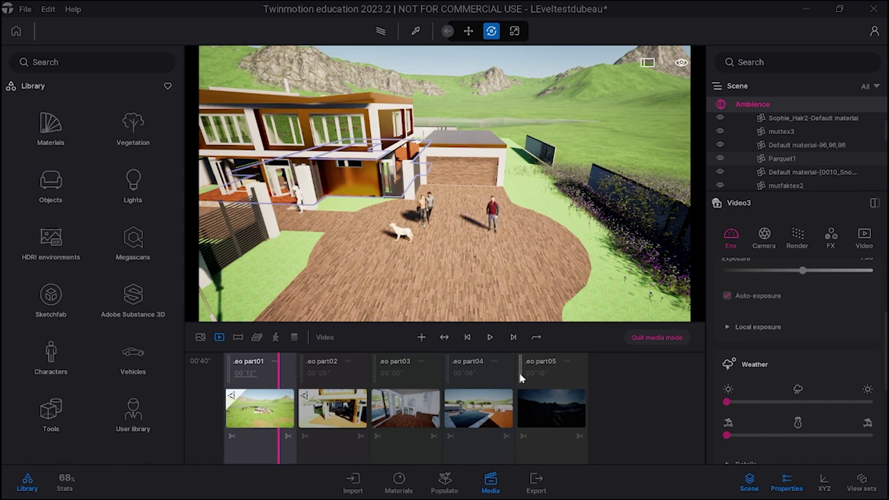
- Move the fifth video part ahead of the first and play back the whole video, pausing near the end of the pool part
left_click_drag(522, 377, 243, 374)
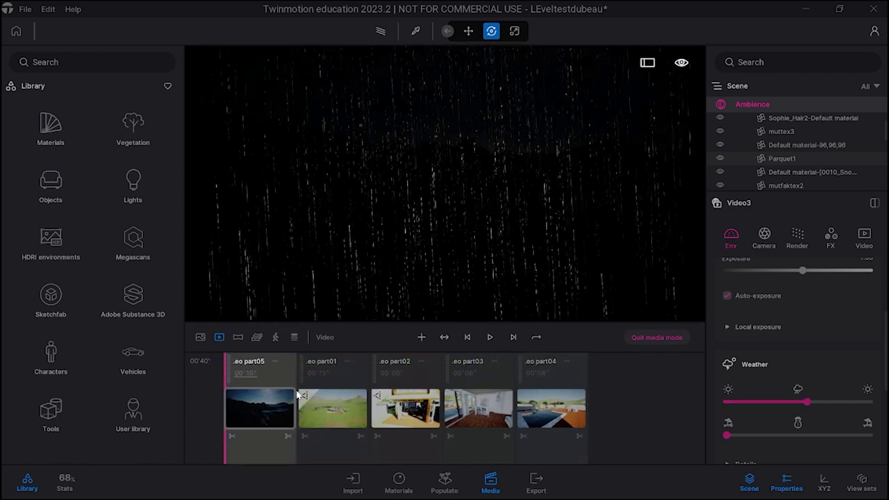
left_click(490, 338)
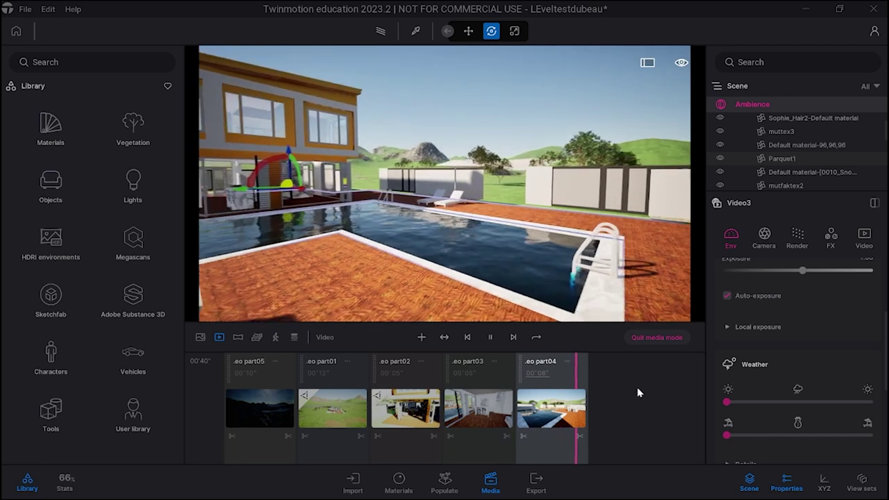
key("space")
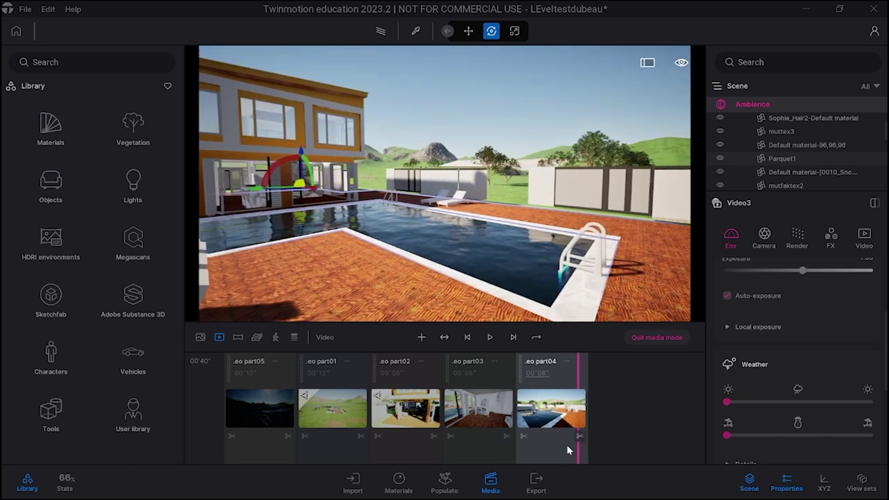
- Review the local video export options, including format, framerate, video mode and refinement, and close the export settings
left_click(536, 484)
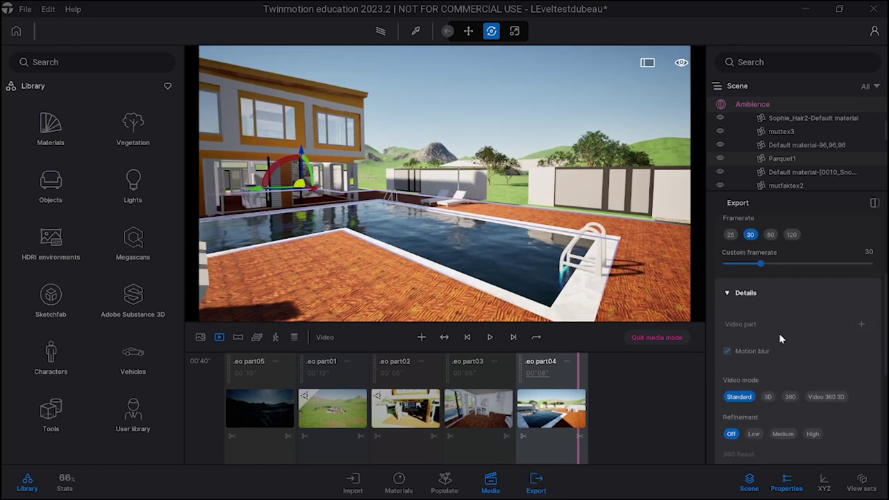
scroll(768, 263, "up", 4)
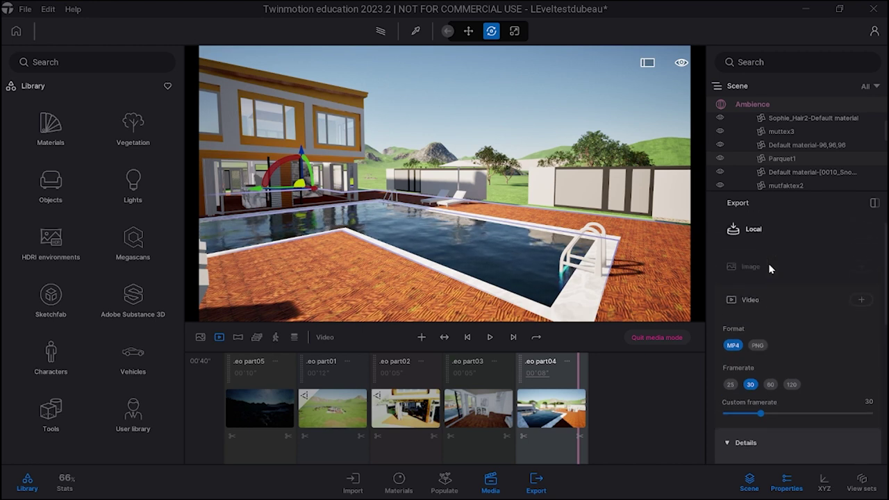
scroll(754, 285, "down", 1)
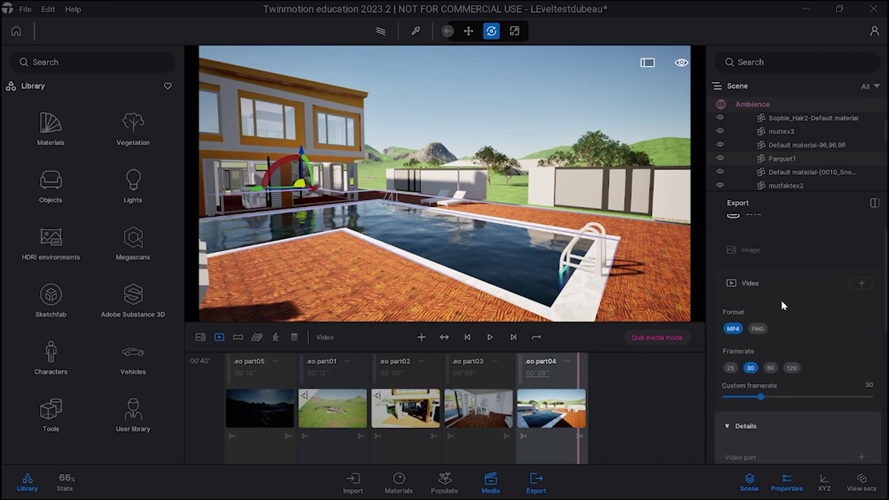
scroll(792, 347, "down", 1)
scroll(798, 364, "down", 8)
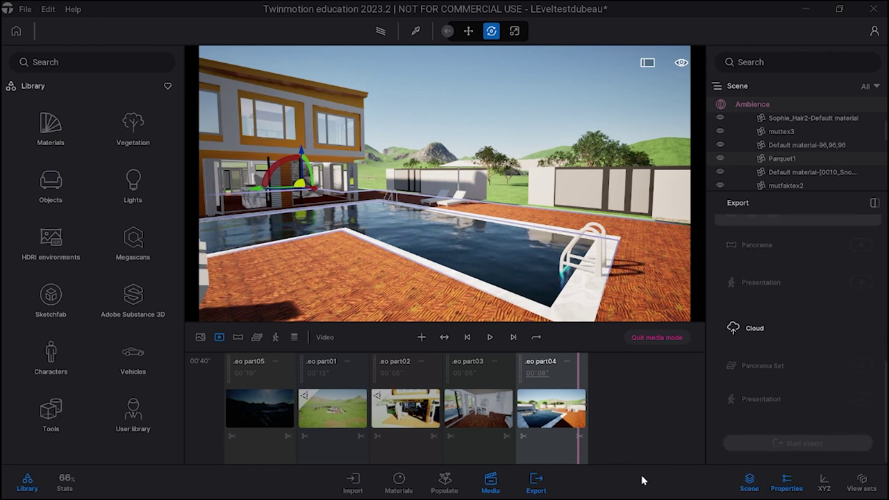
left_click(544, 486)
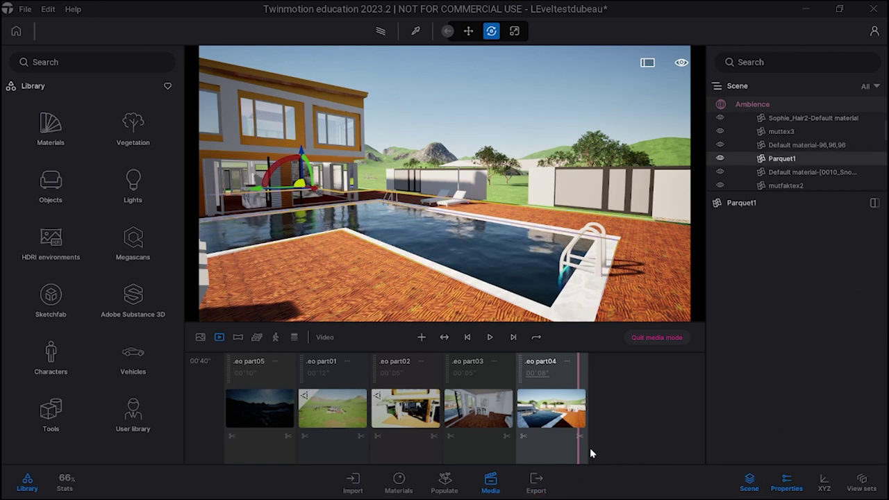
- Quit media mode, reopen Video3, and add it to the local video export with the Lumen filter kept on
left_click(653, 337)
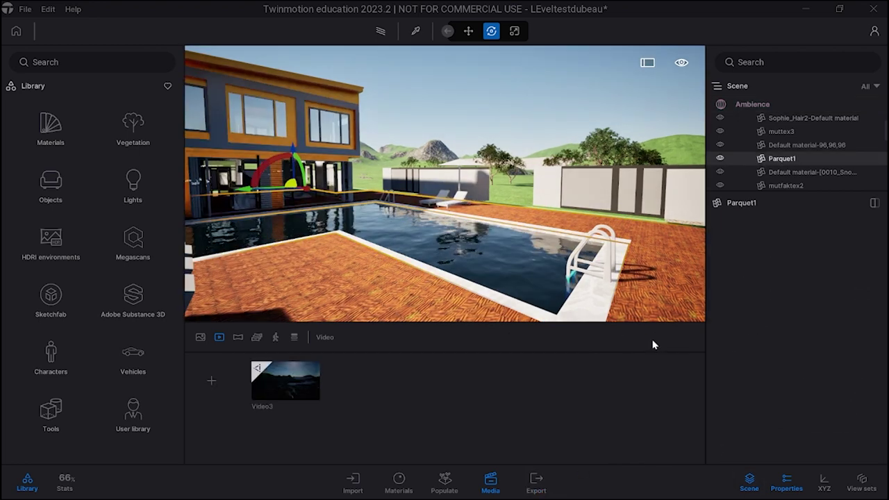
left_click(319, 383)
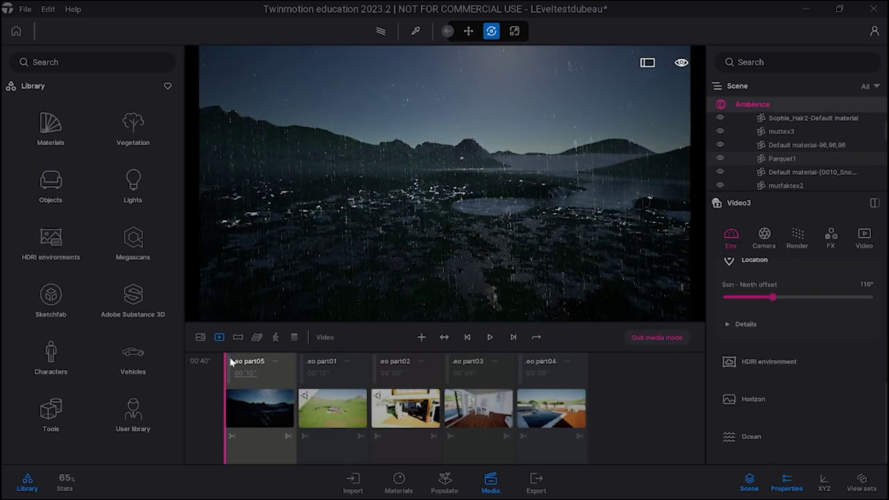
left_click(535, 486)
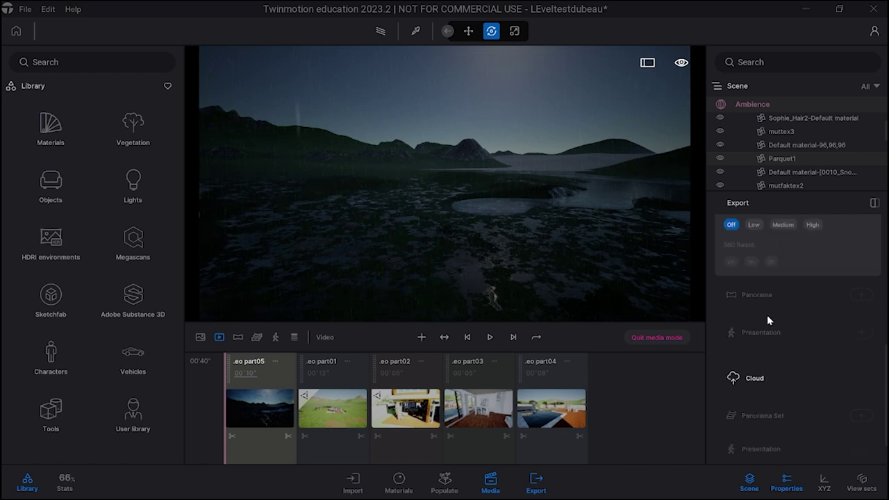
scroll(749, 284, "up", 3)
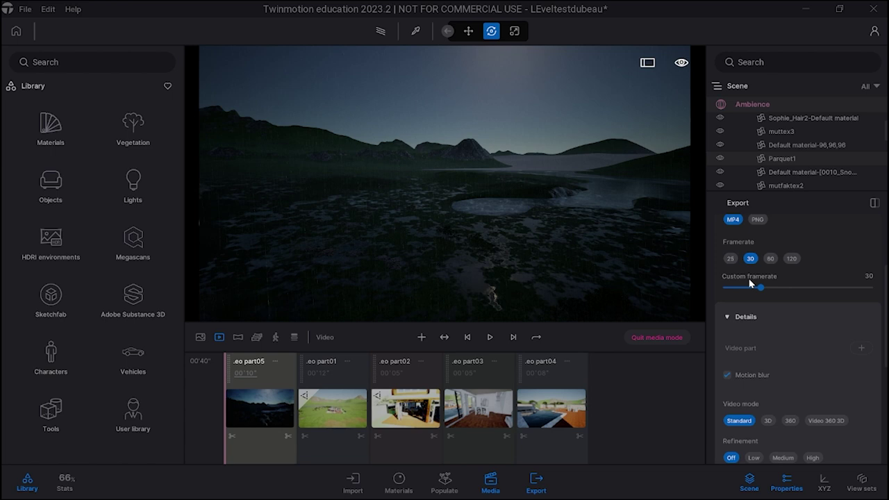
scroll(743, 315, "up", 3)
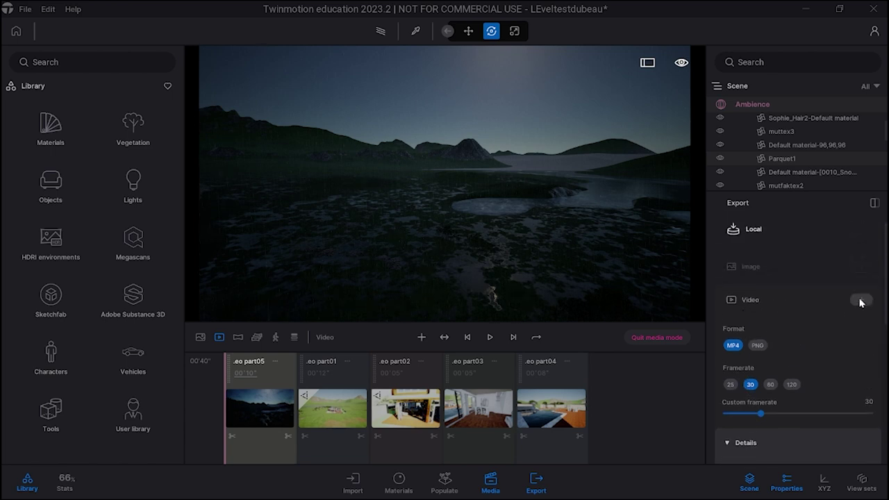
left_click(860, 301)
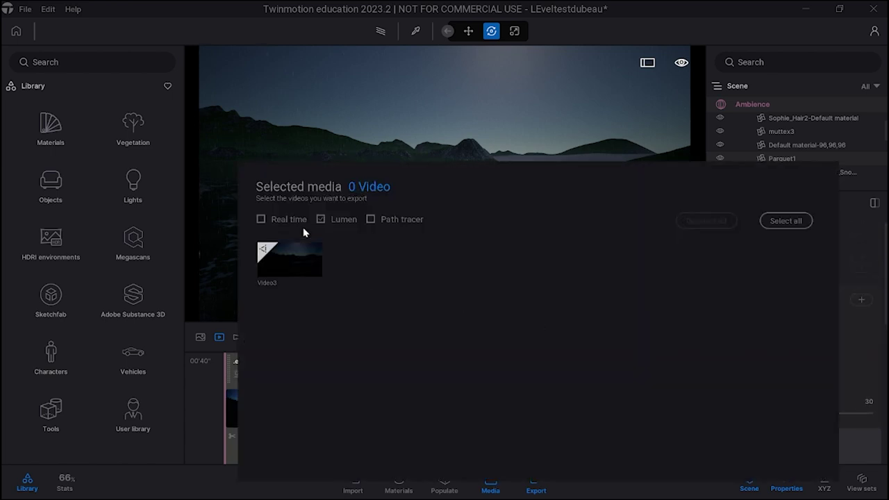
left_click(321, 219)
left_click(321, 219)
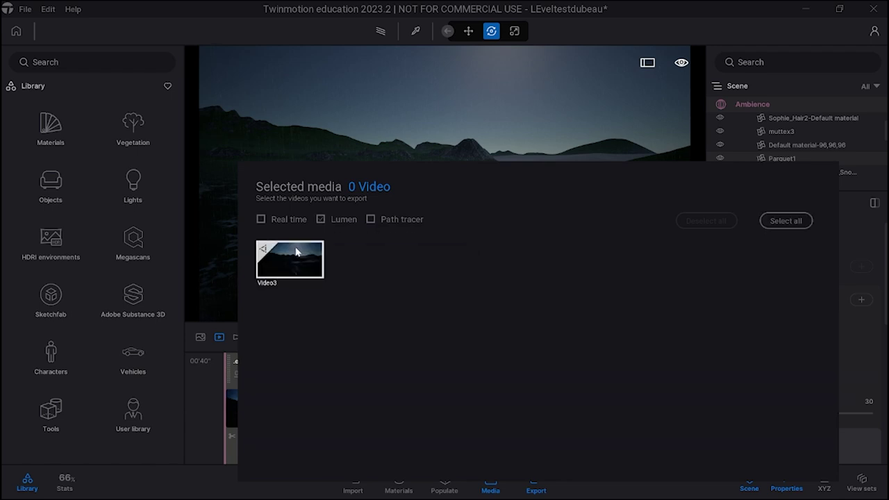
left_click(304, 257)
- Start exporting the selected video, trying dubeauvid as the destination folder in Downloads and choosing the Documents folder instead
scroll(713, 299, "down", 3)
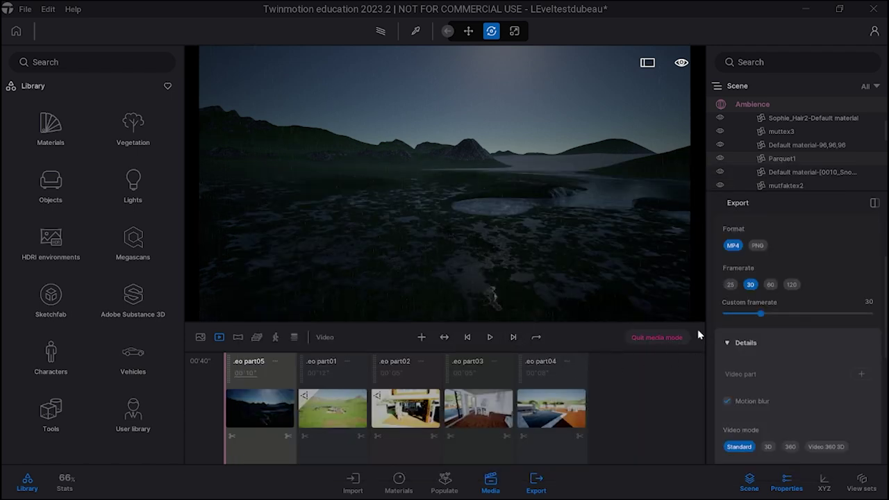
scroll(787, 326, "down", 8)
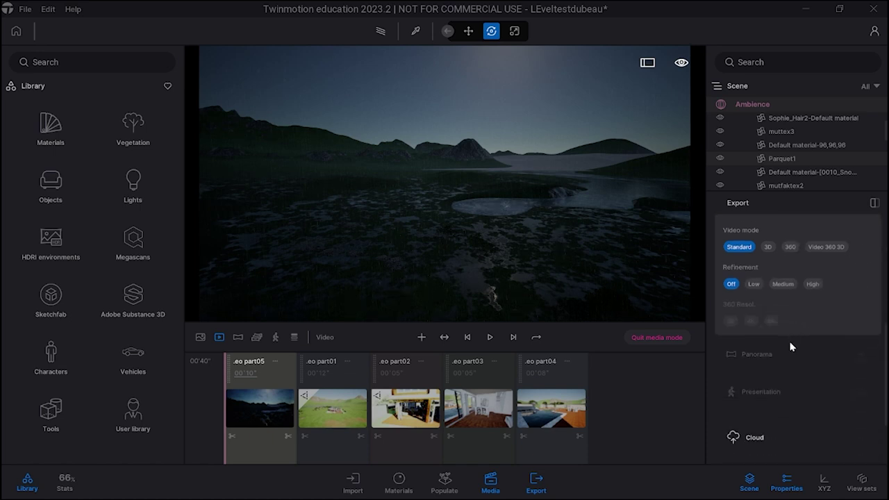
left_click(795, 443)
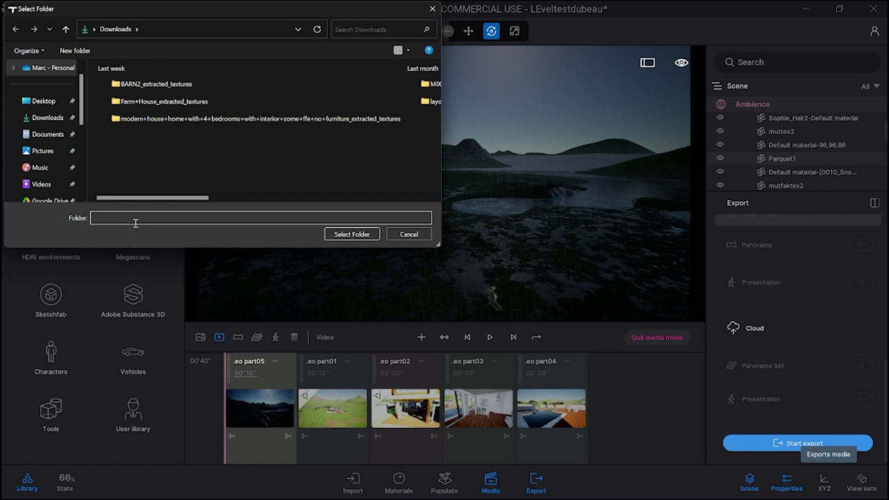
type("dubeauvid")
left_click(354, 235)
left_click(506, 250)
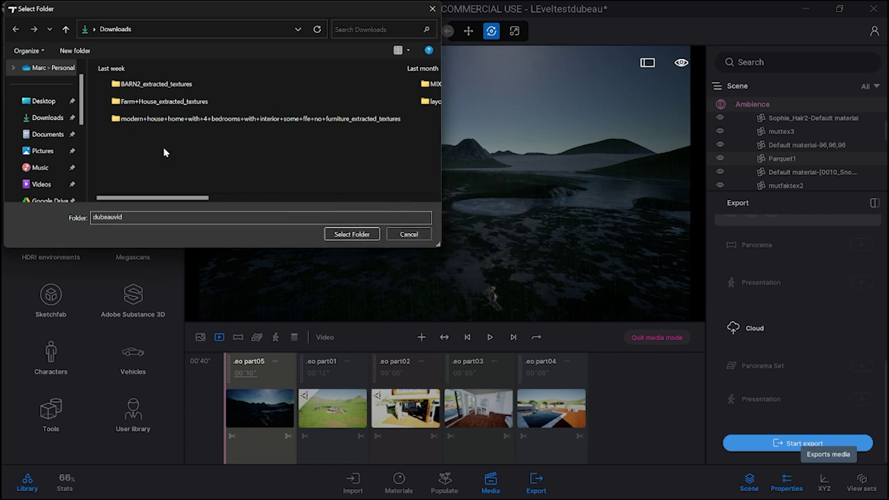
left_click(49, 136)
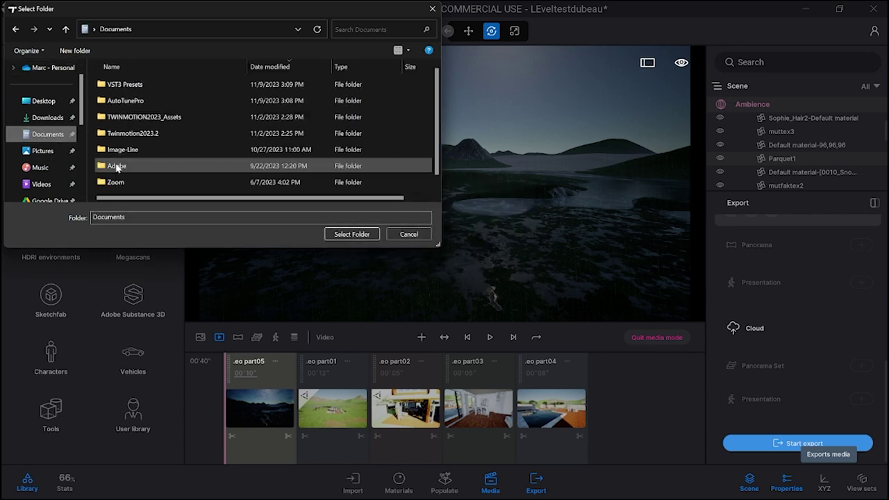
left_click(350, 235)
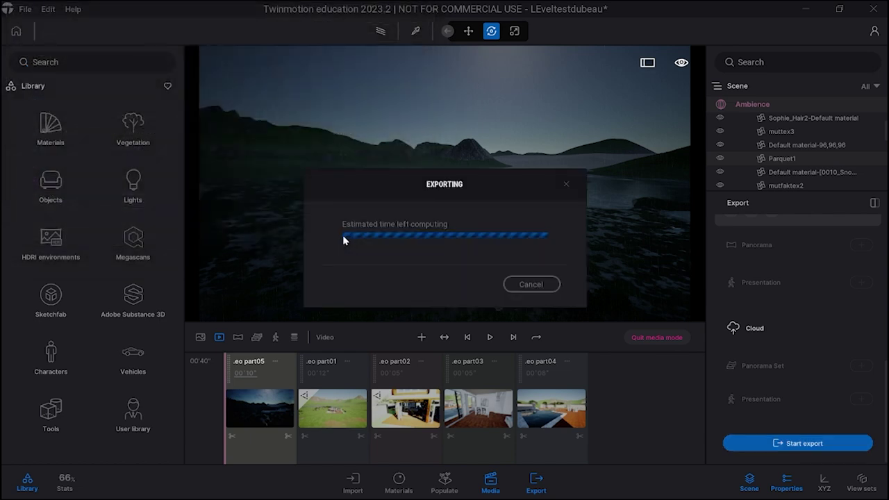